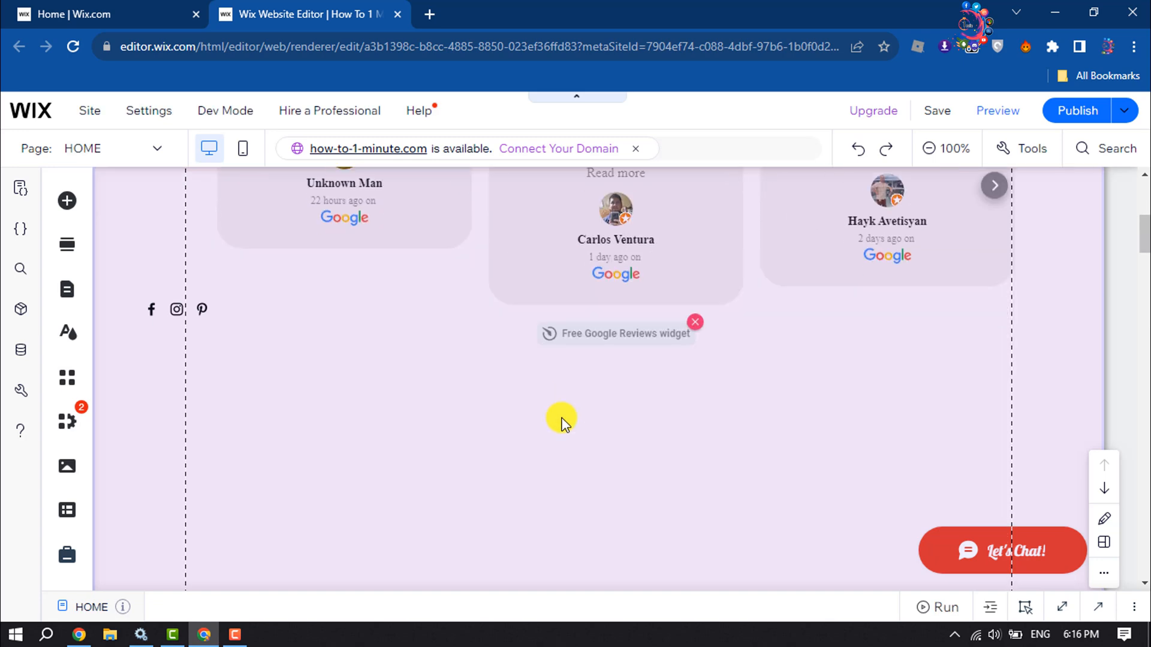
scroll(563, 428, down, 15)
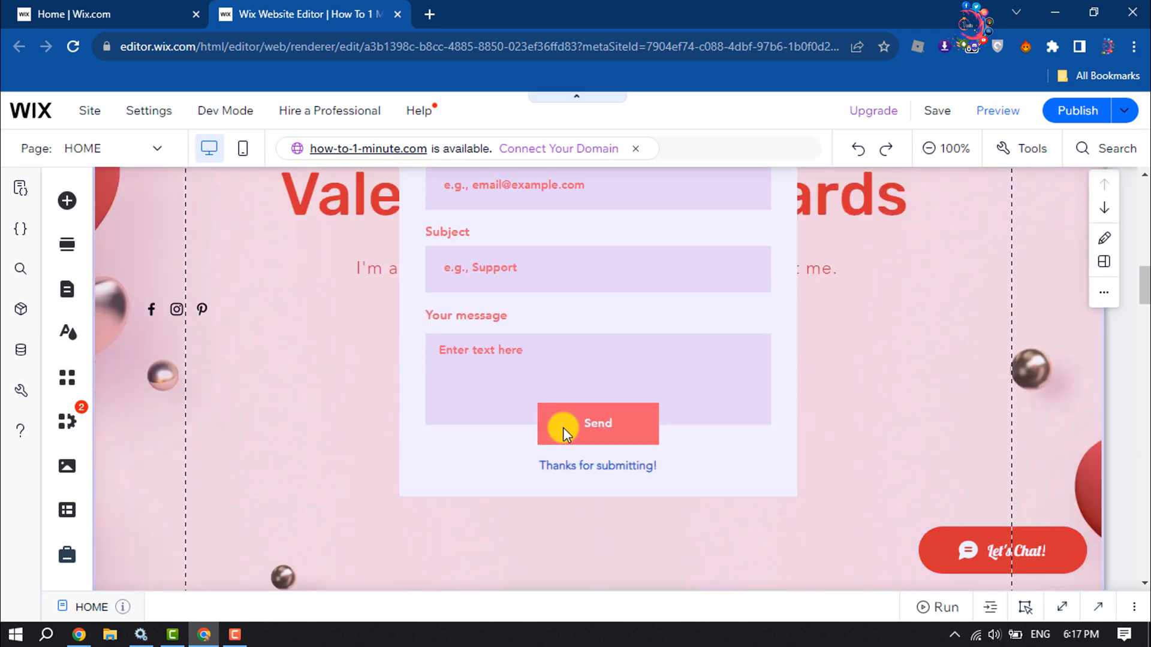
scroll(563, 436, up, 10)
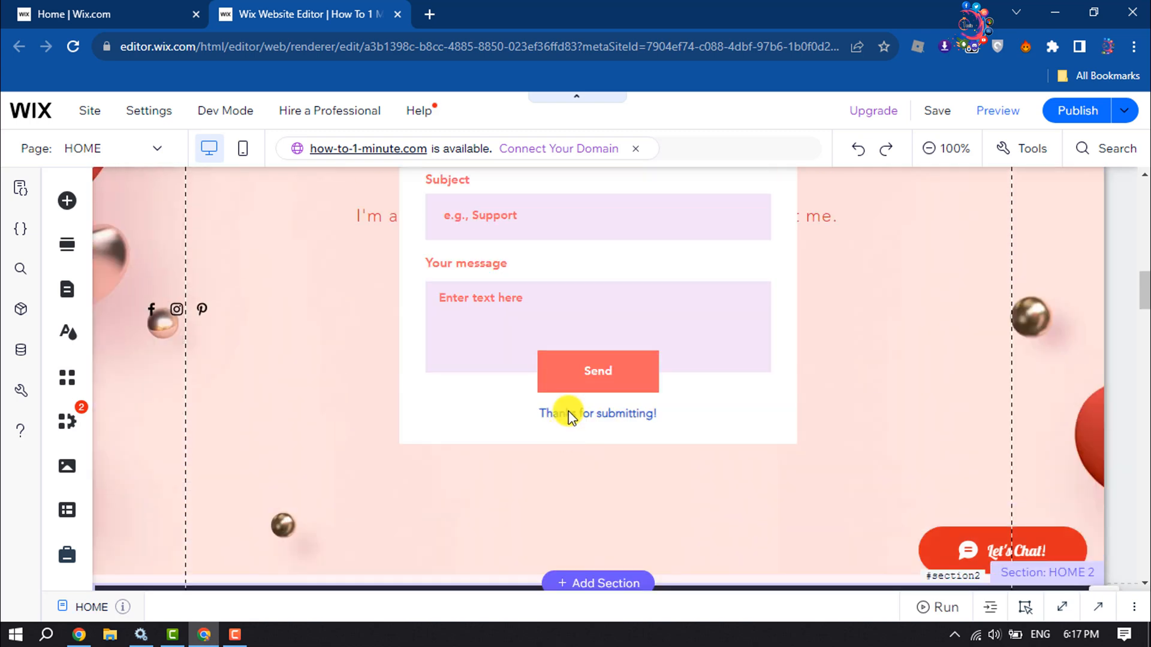
scroll(569, 416, up, 15)
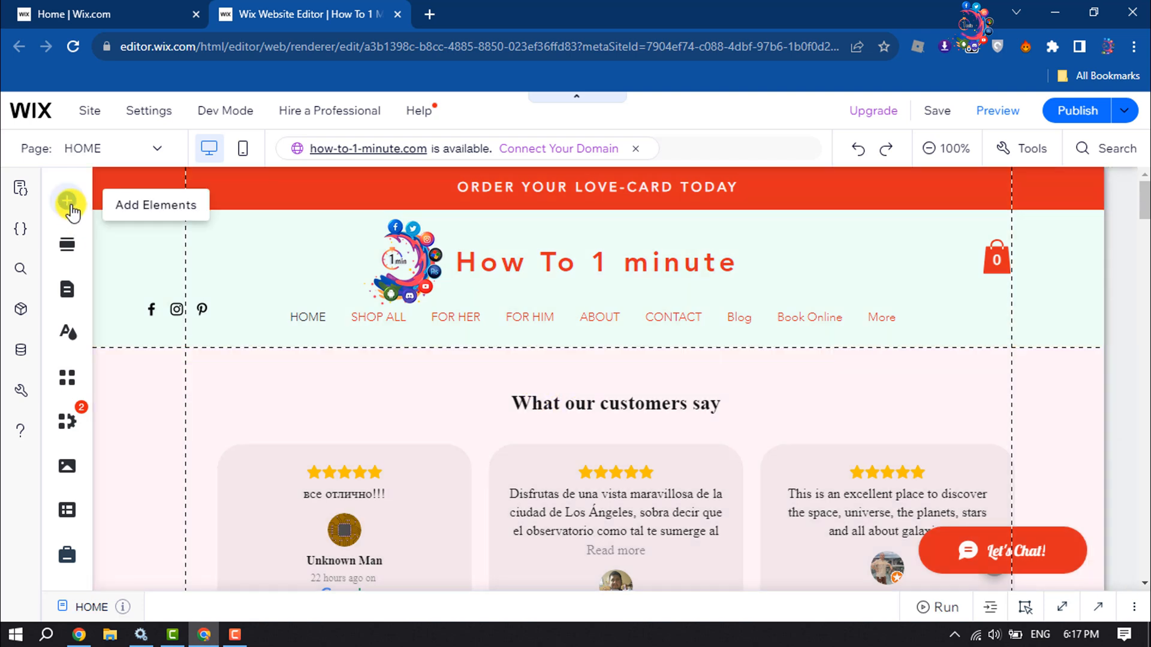
Search the editor for "store" and open the Wix Stores app from the results.
click(68, 204)
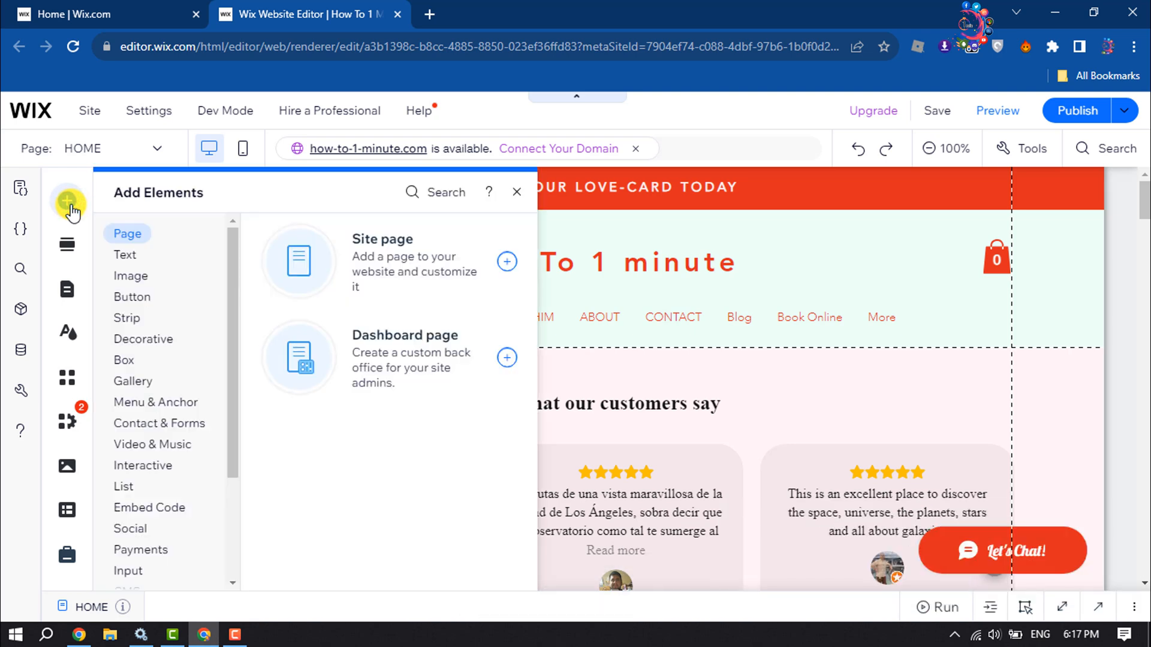
click(422, 198)
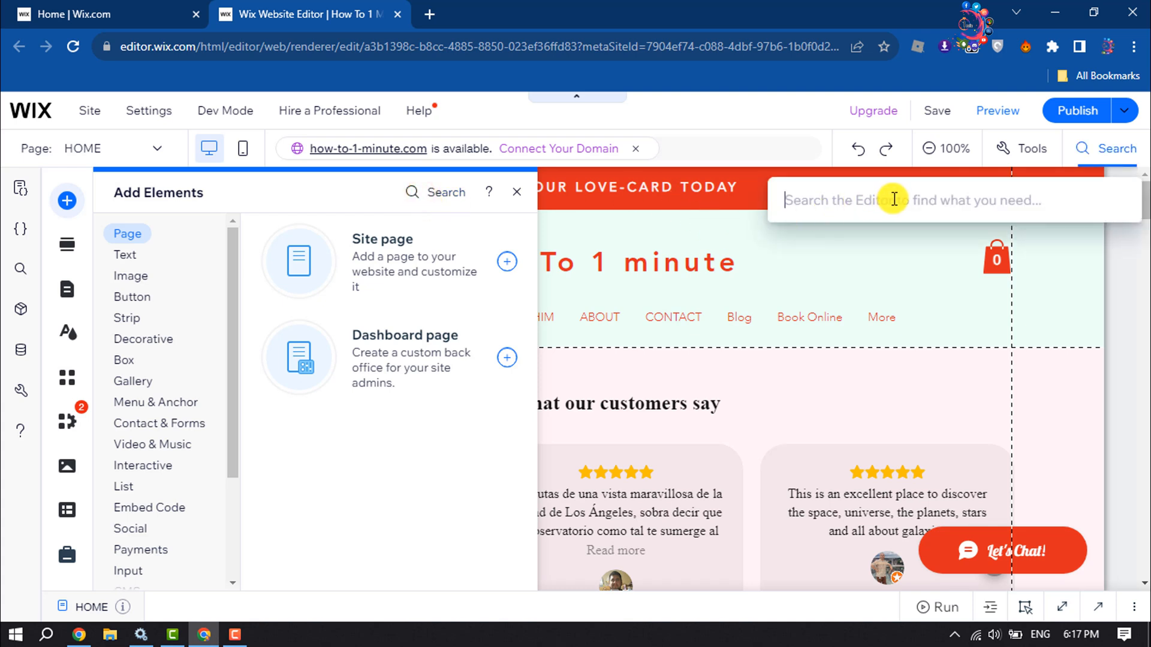
text(store)
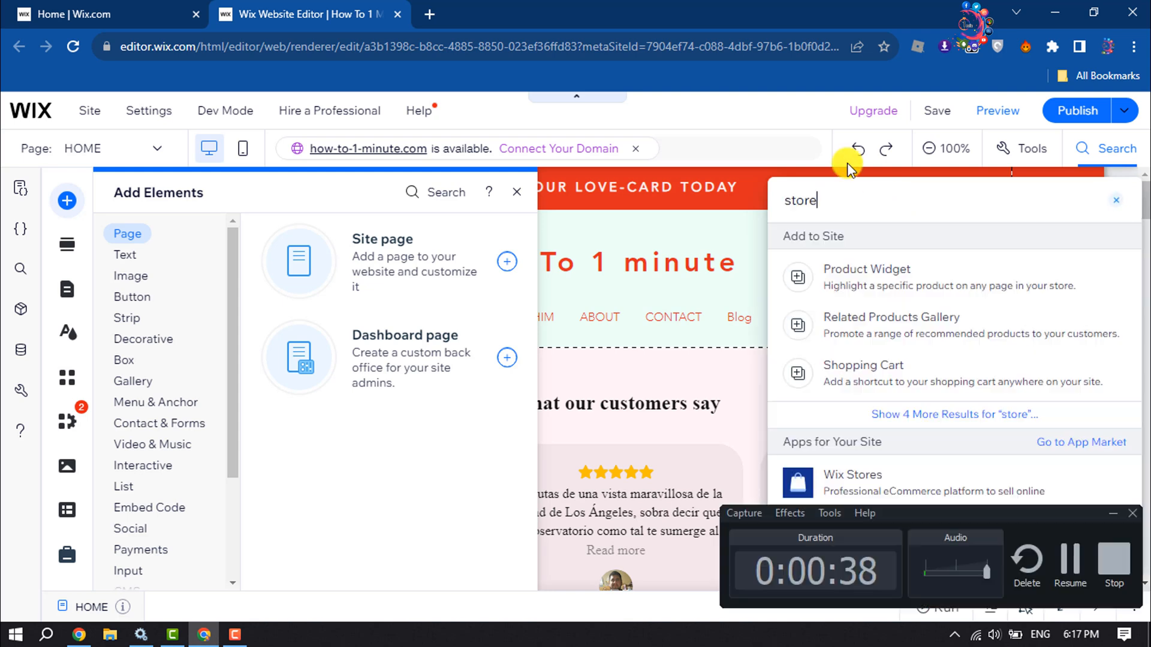
click(851, 485)
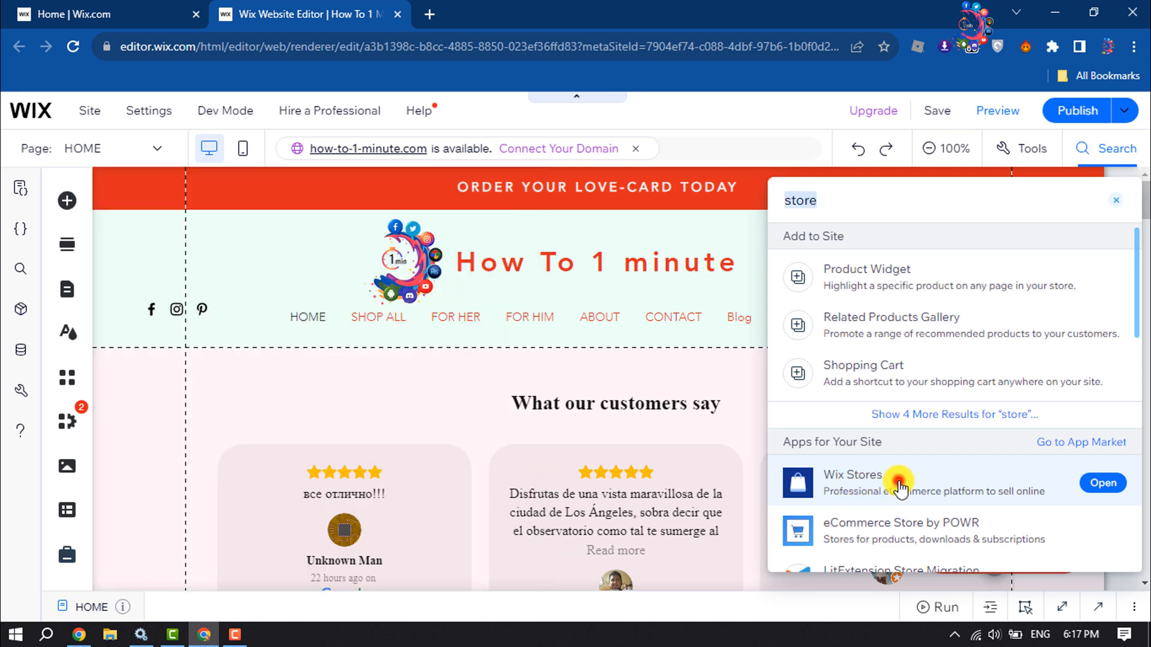
click(900, 485)
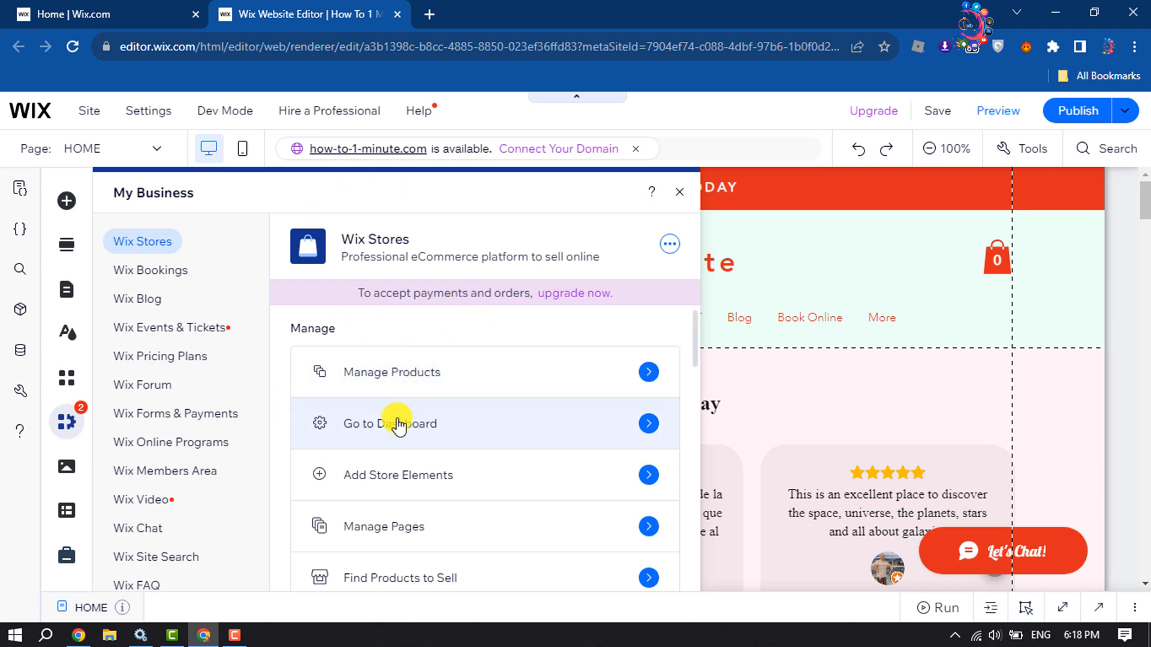
Go to the Wix Stores dashboard and open the Products list under Store Products.
click(505, 427)
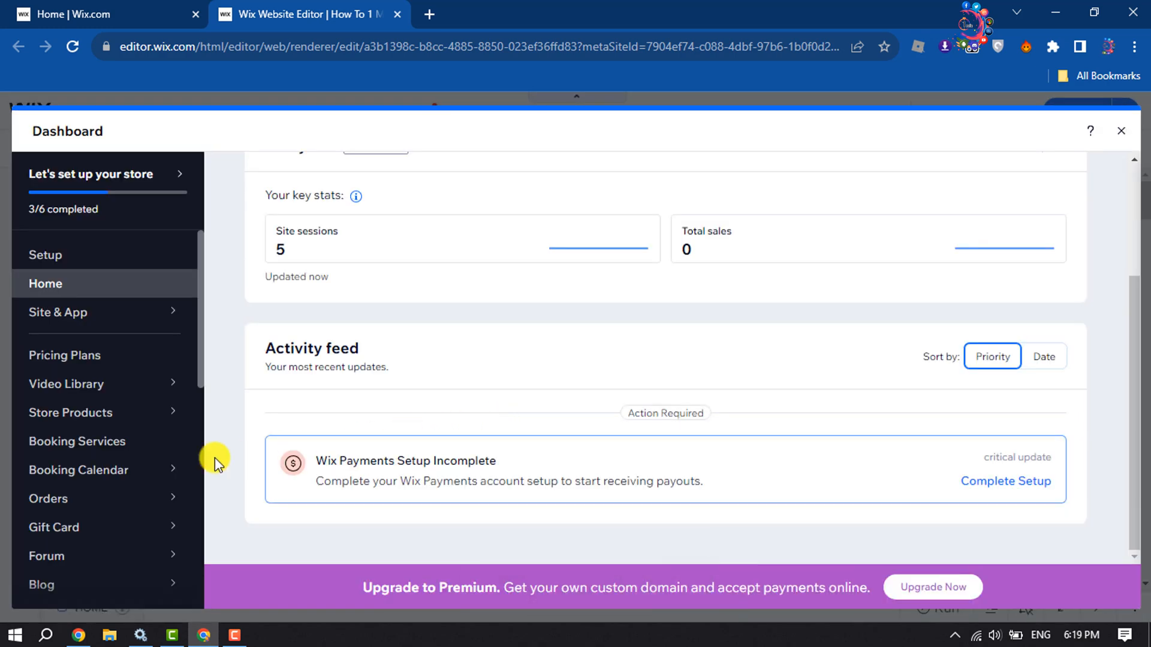
mouse_move(62, 425)
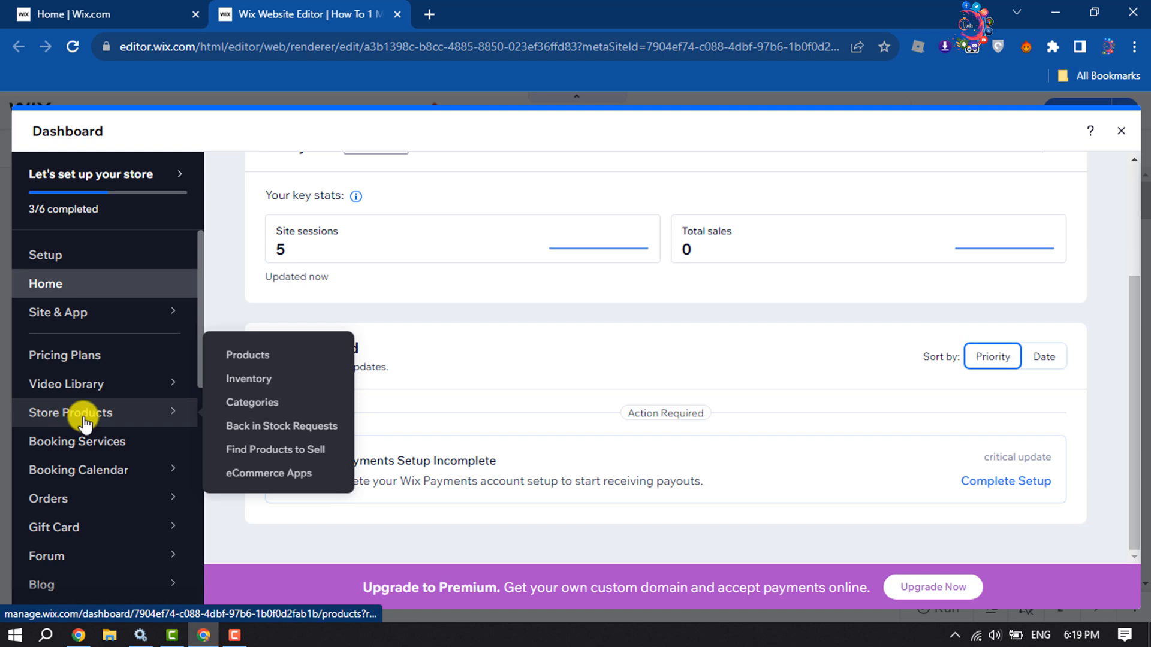
click(290, 362)
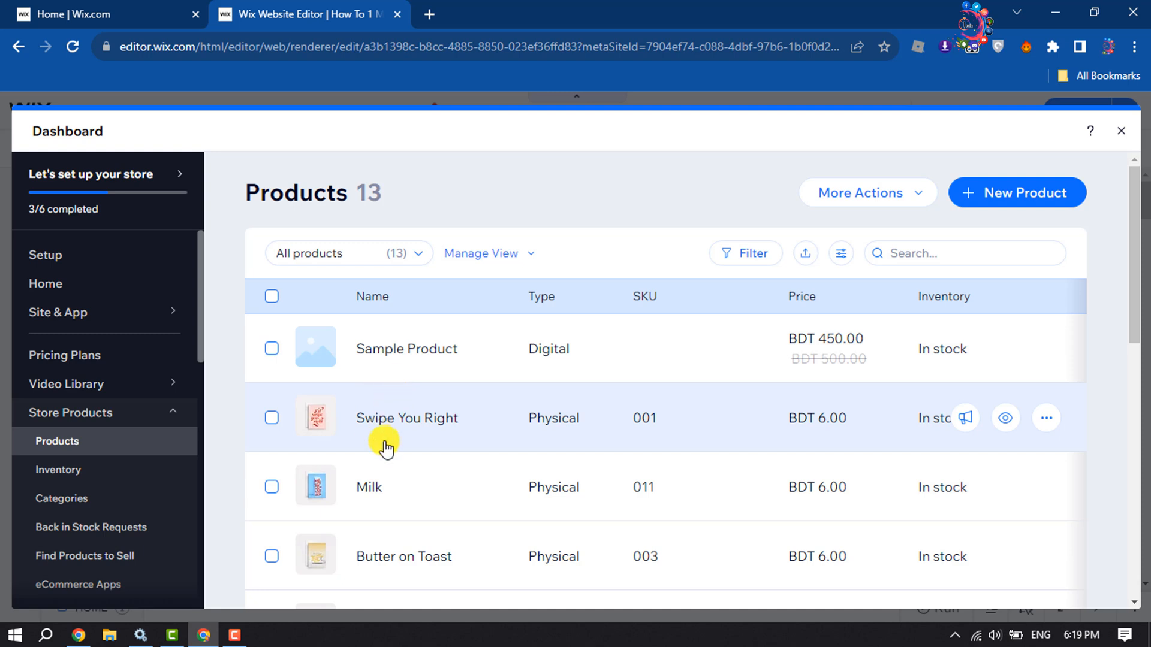
Select all products in the store's product list and delete them permanently.
scroll(407, 426, down, 2)
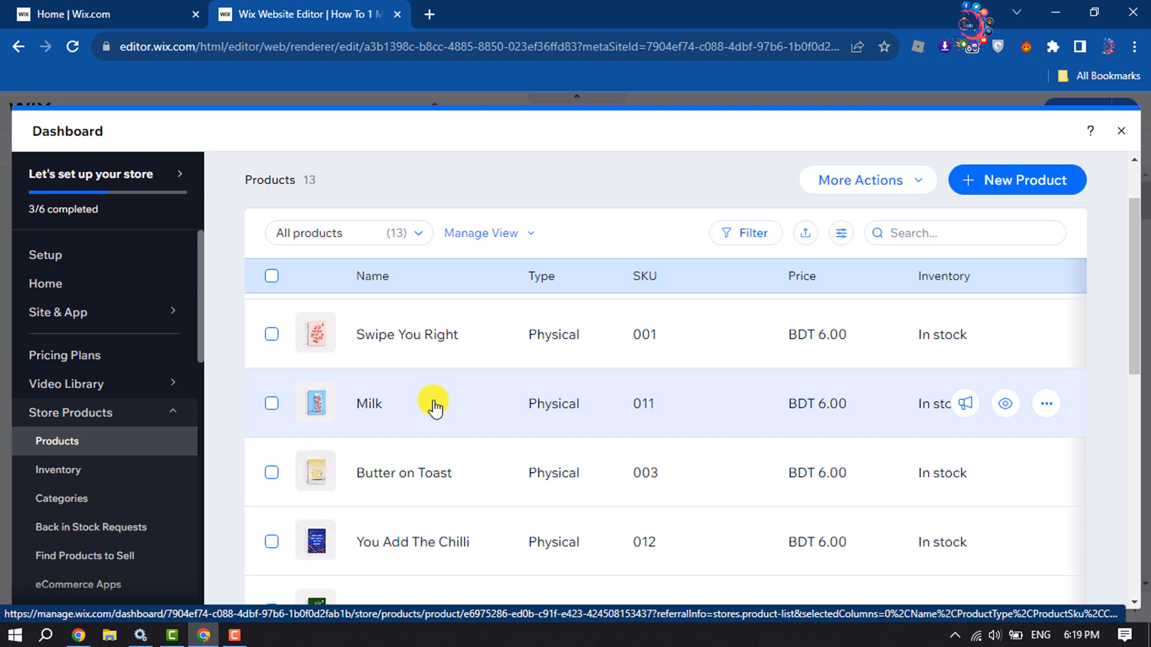
scroll(436, 409, up, 1)
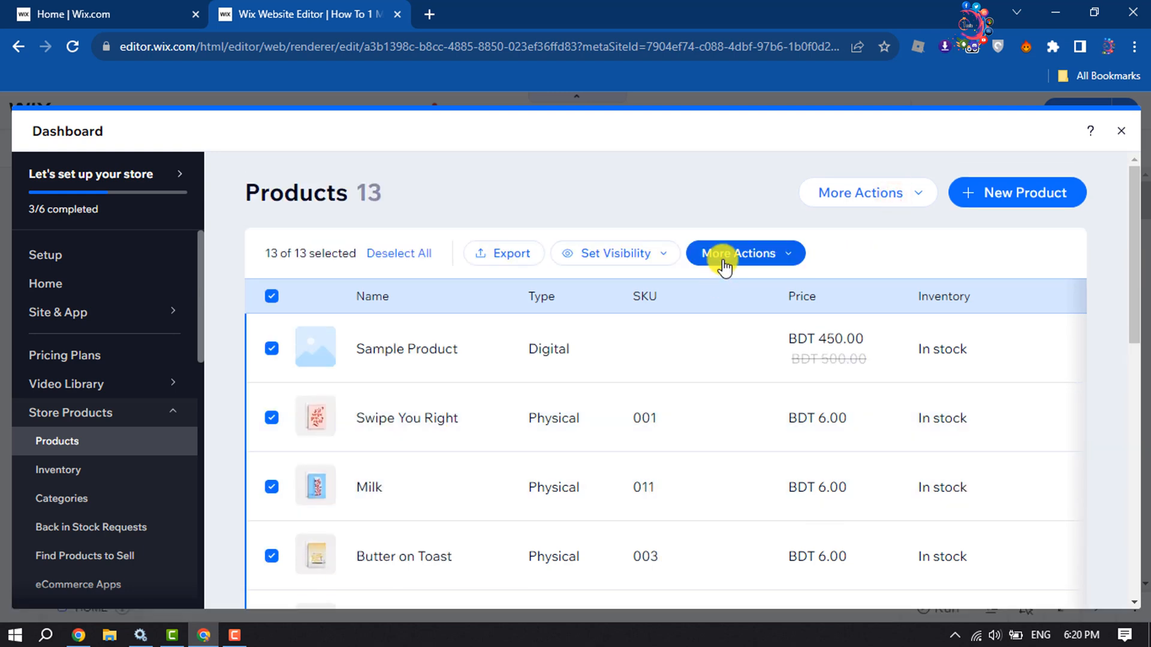
click(724, 266)
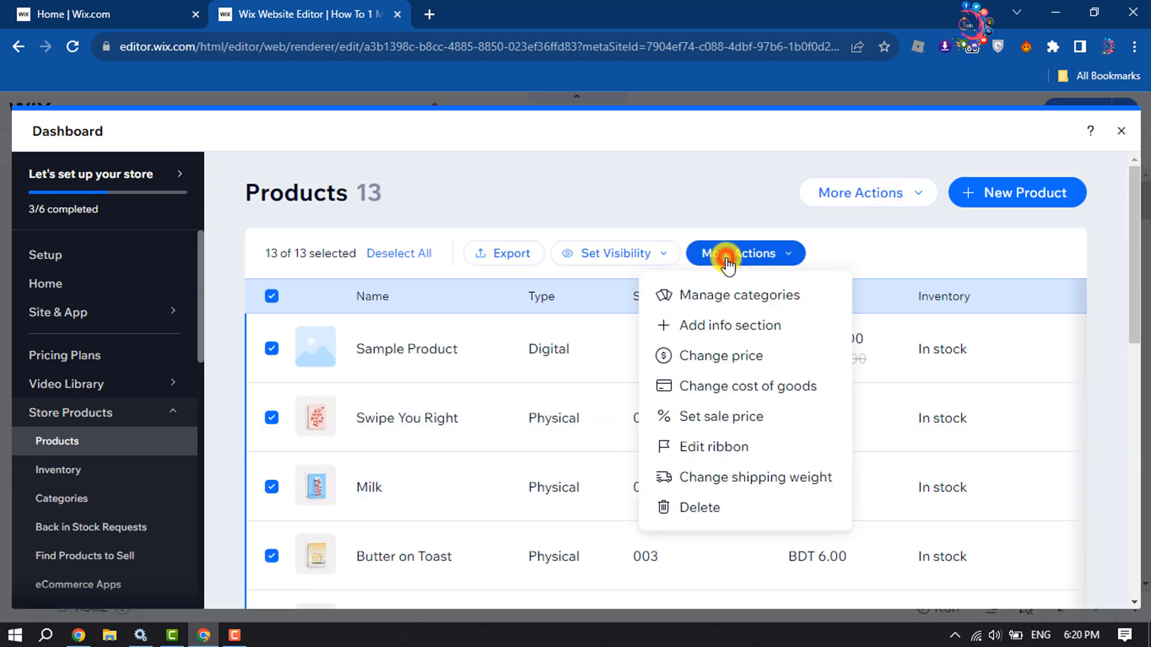
click(693, 509)
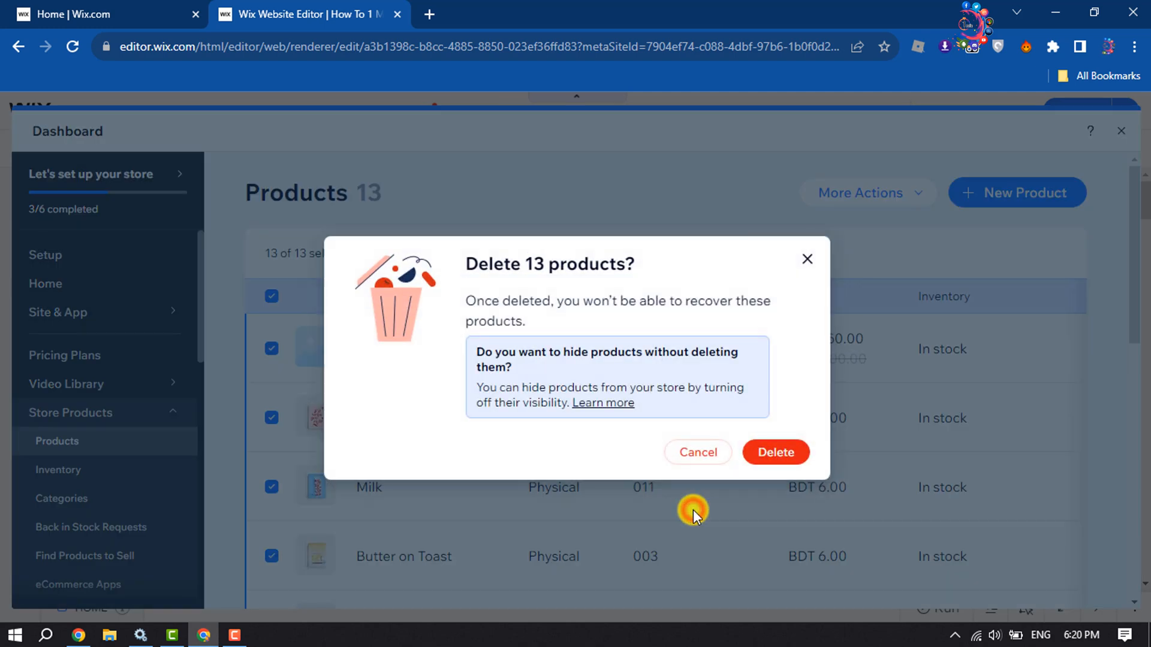
click(784, 453)
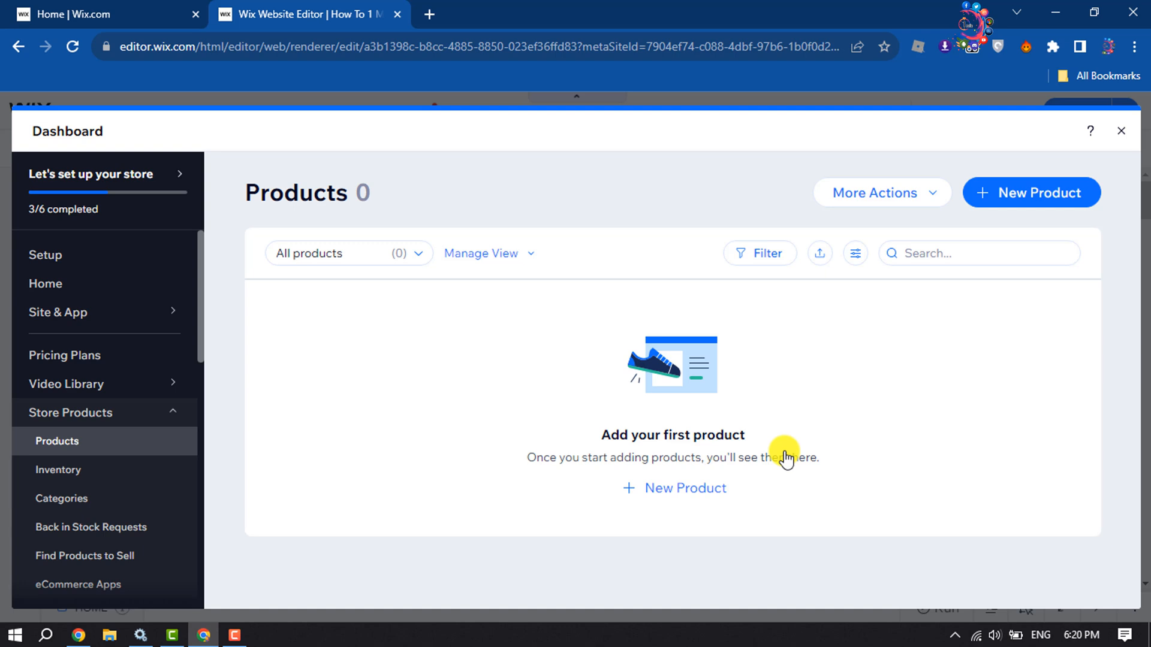
Start a new product of the type Physical product.
click(1026, 197)
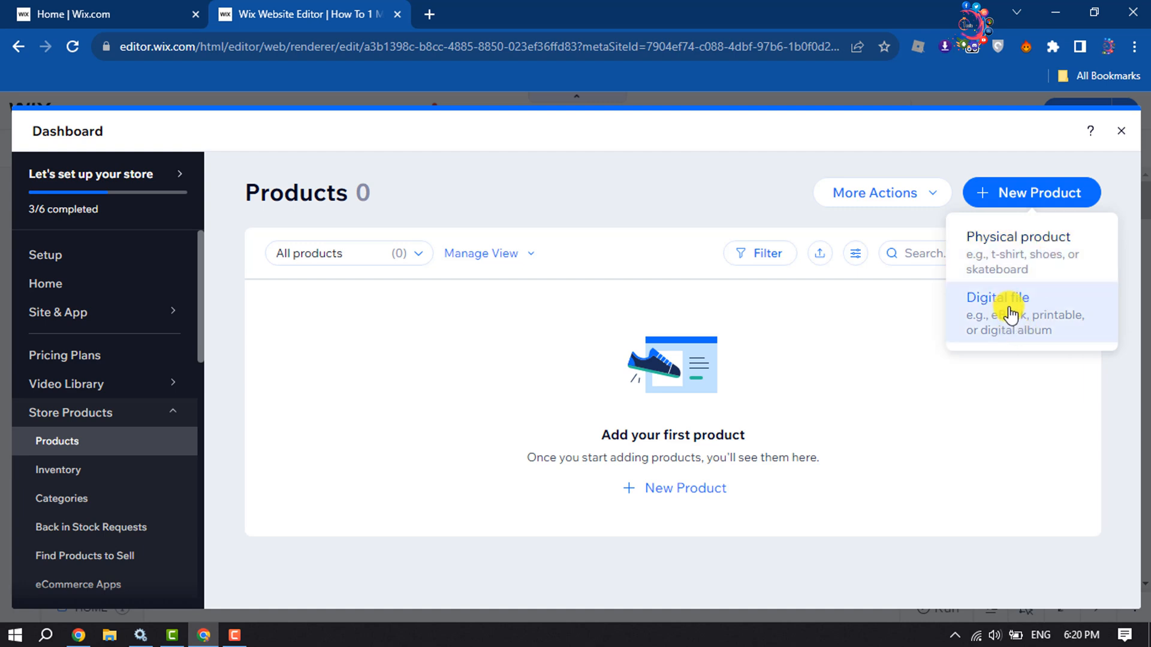
click(1017, 257)
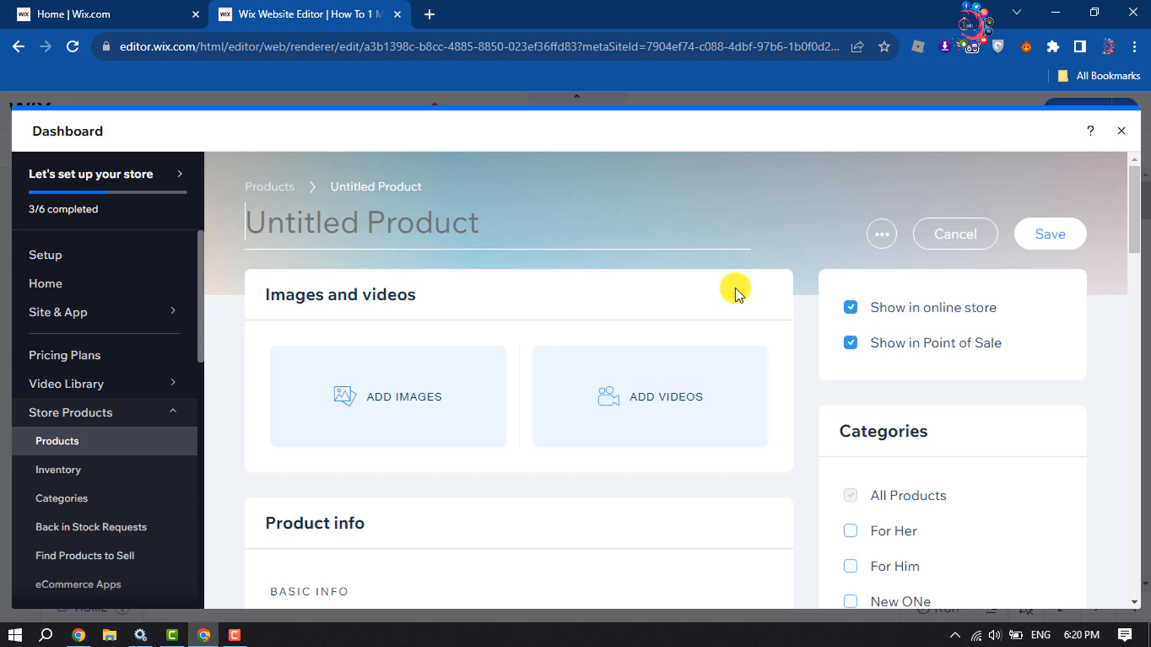
scroll(735, 290, down, 15)
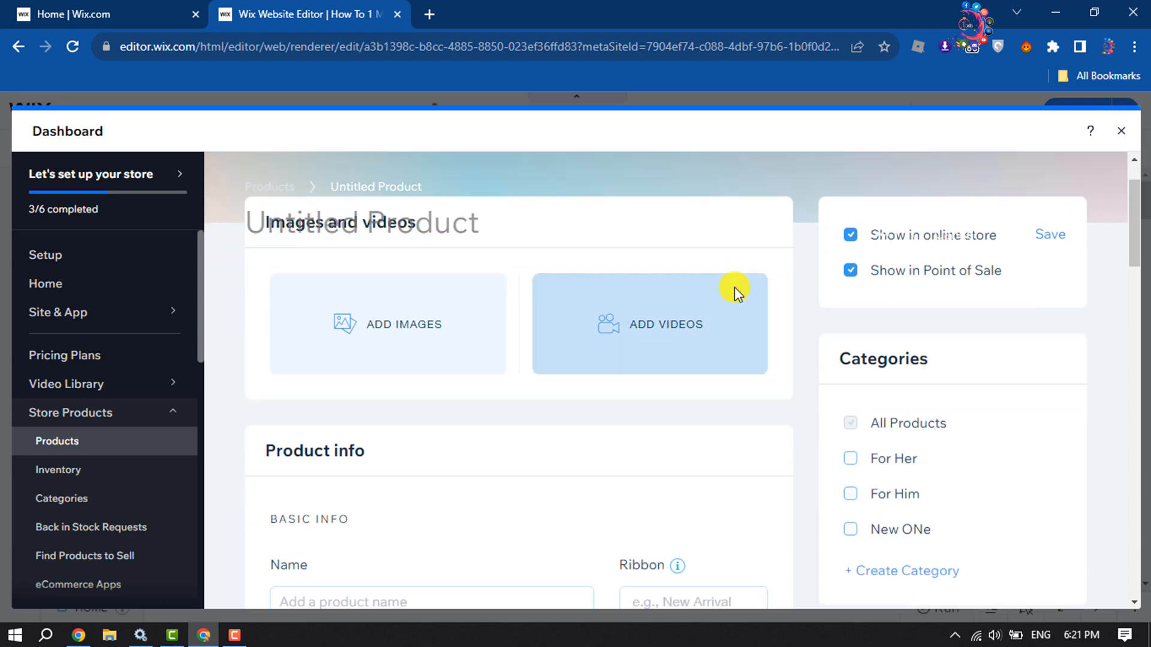
scroll(746, 298, up, 15)
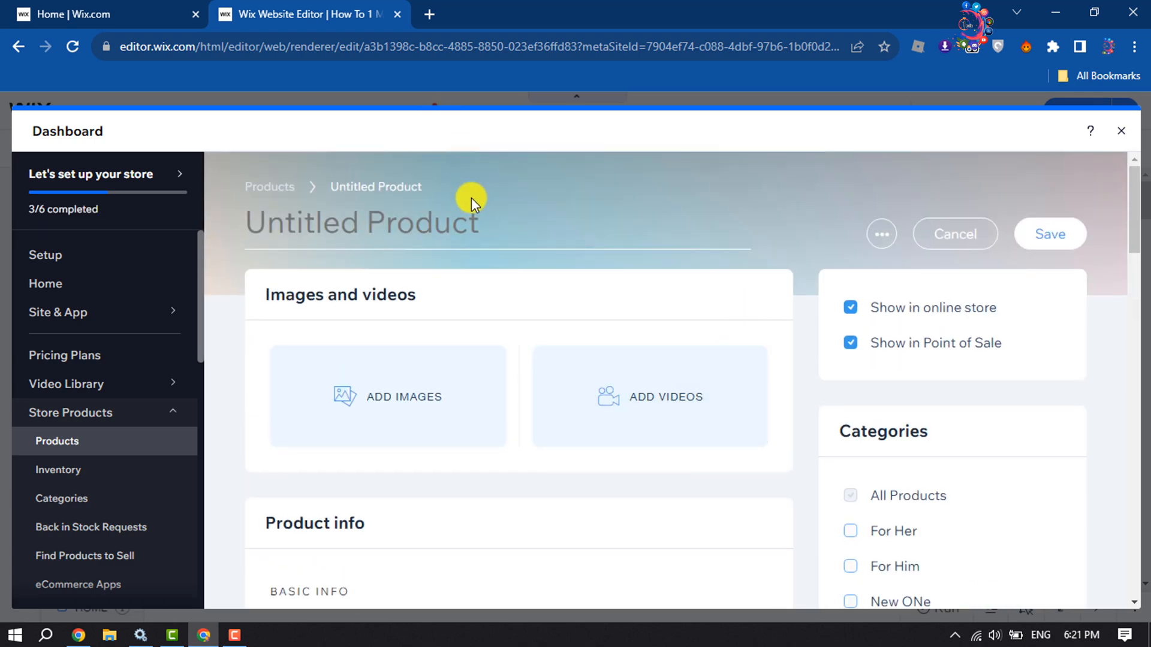
Name the product "T-shirt Short Sleeve", using the spelling suggestion to correct the first word.
click(423, 231)
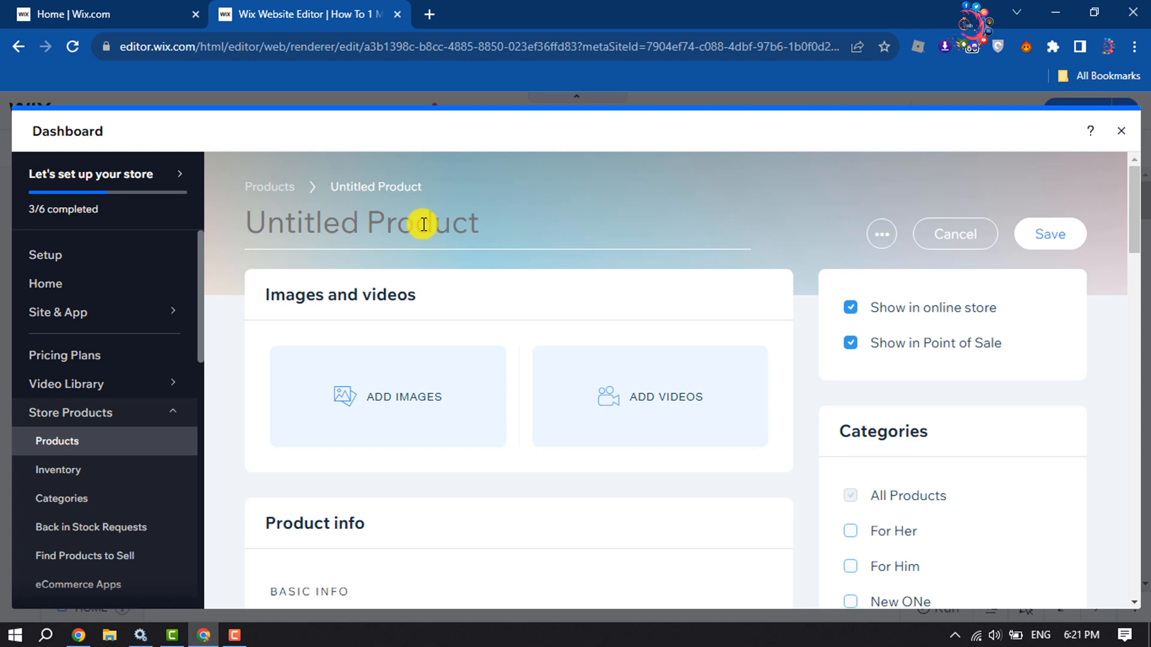
text(T)
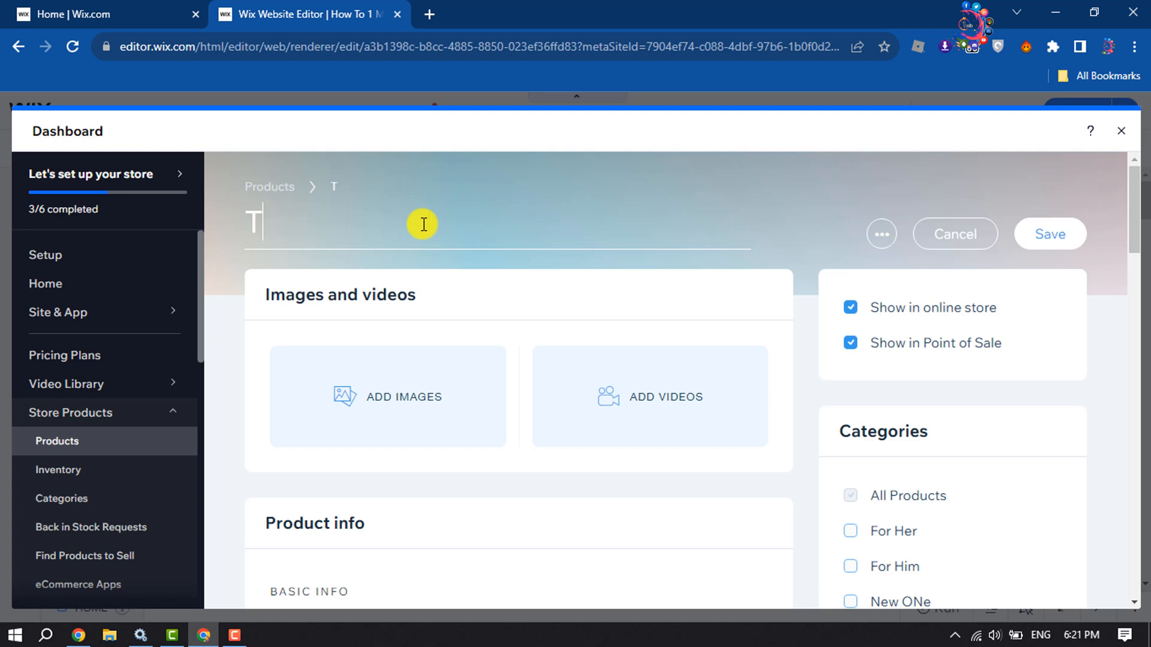
text(shirt)
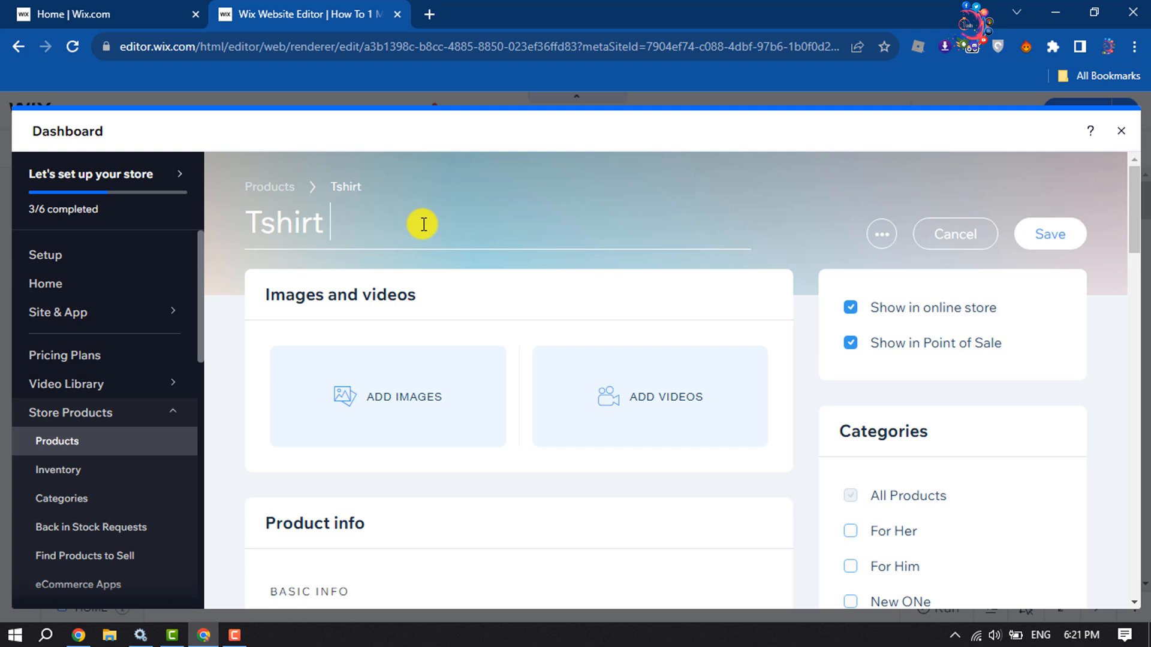
text( Short Sleeve)
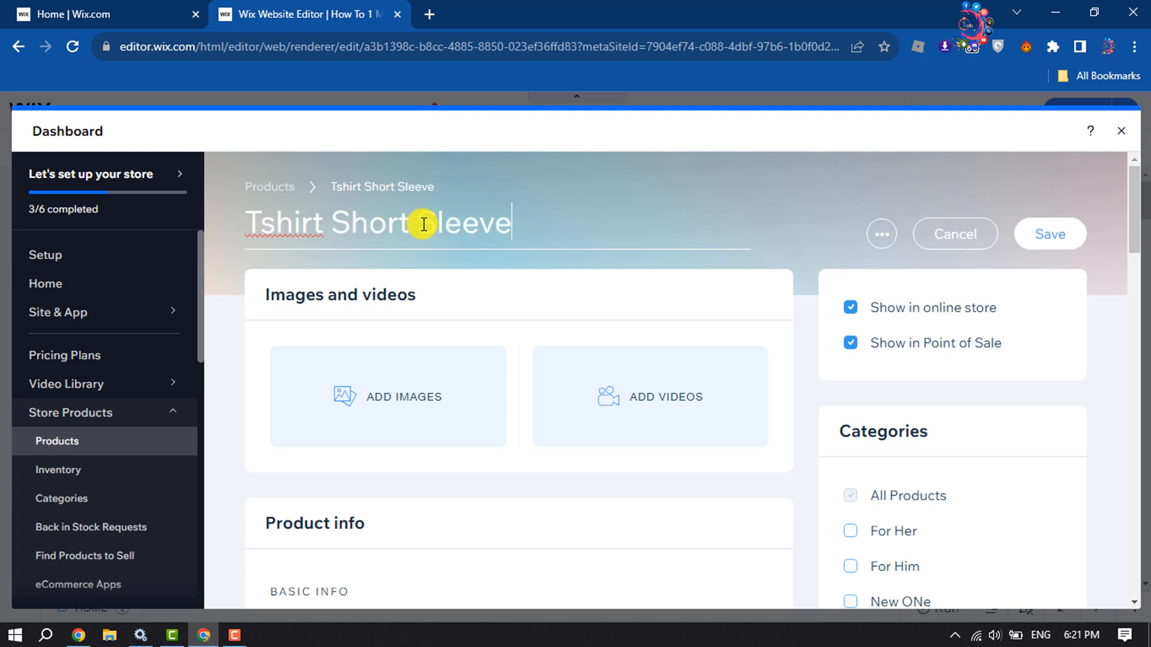
right_click(289, 221)
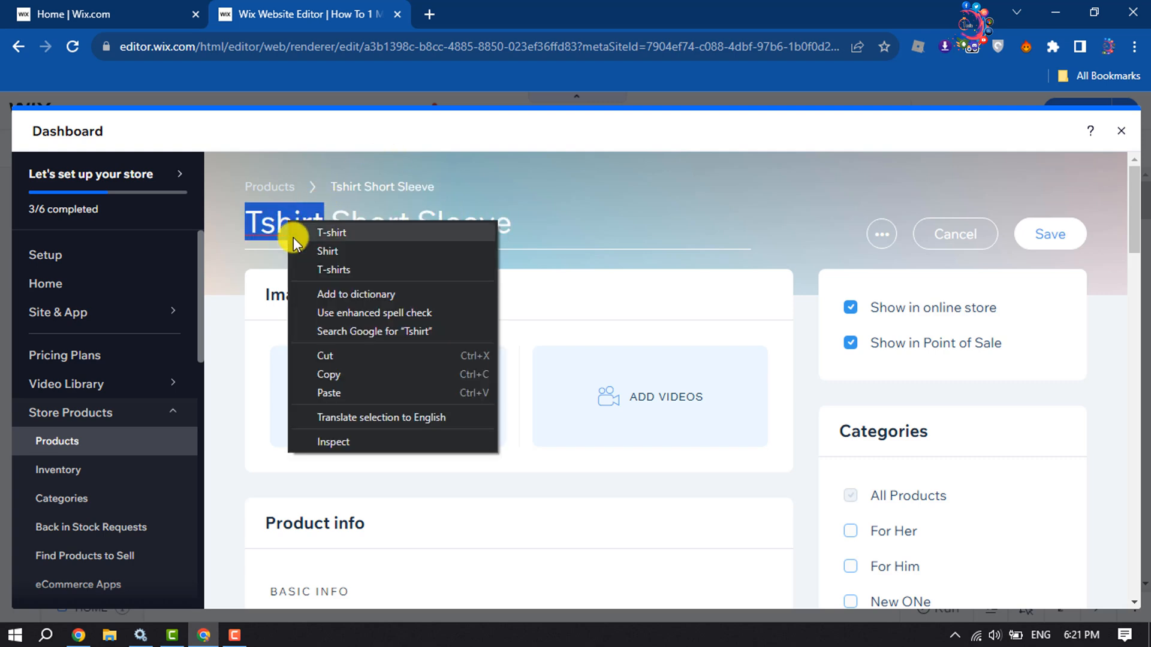
click(343, 236)
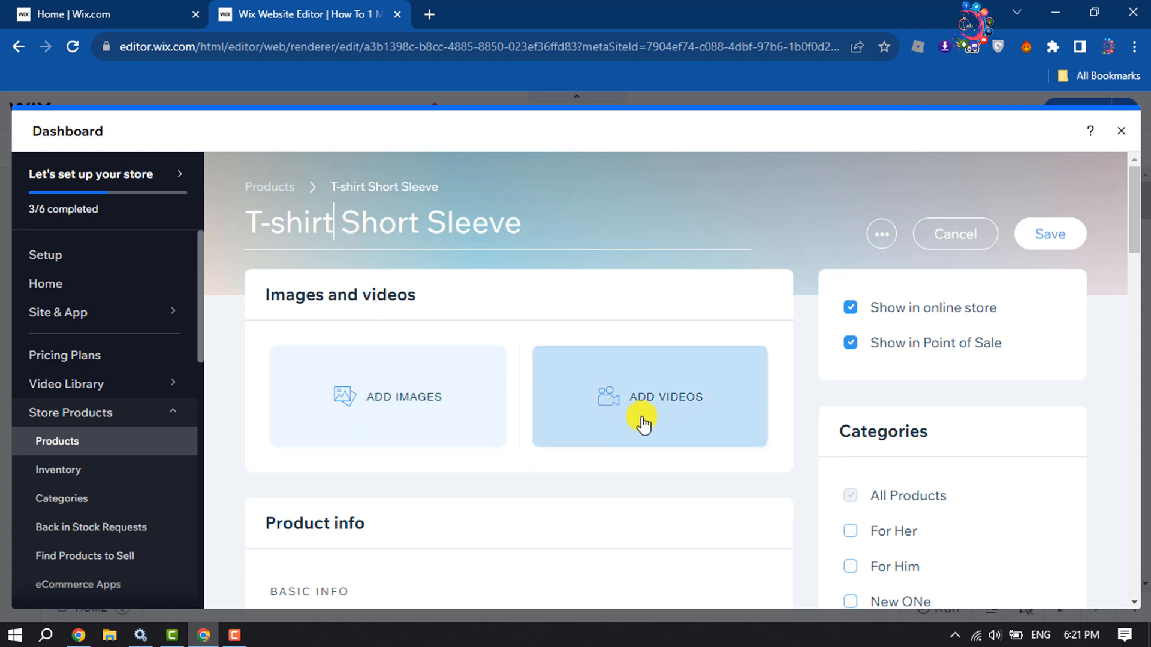
Add the ribbon "New Arrival" to the product in its basic info.
scroll(640, 413, down, 5)
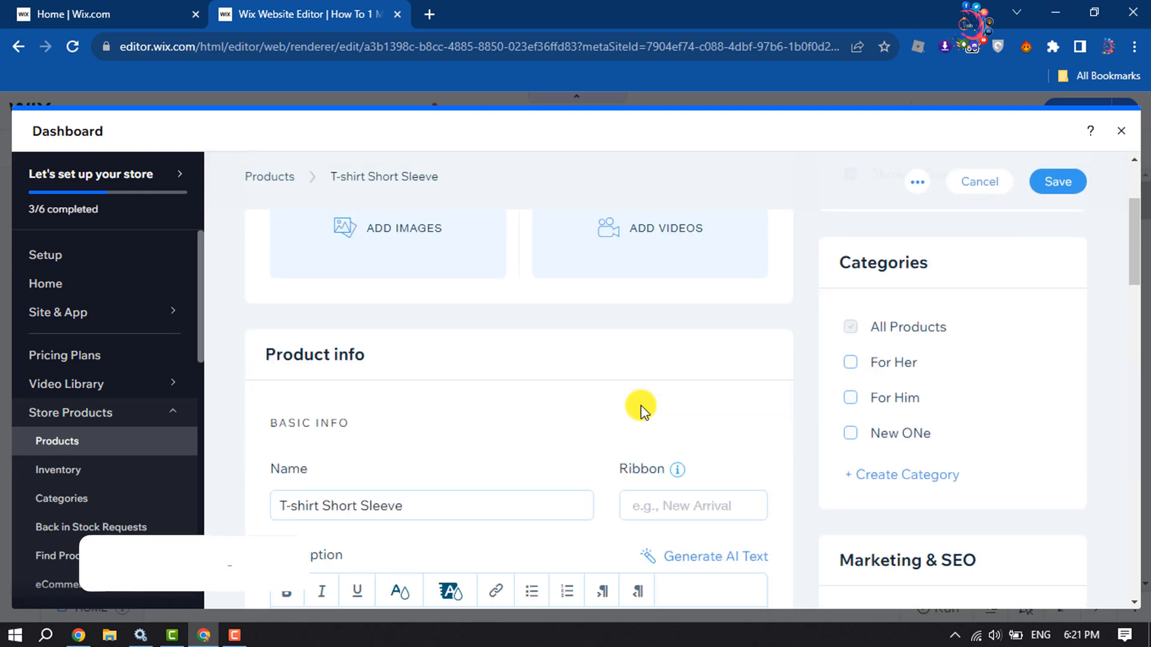
click(471, 420)
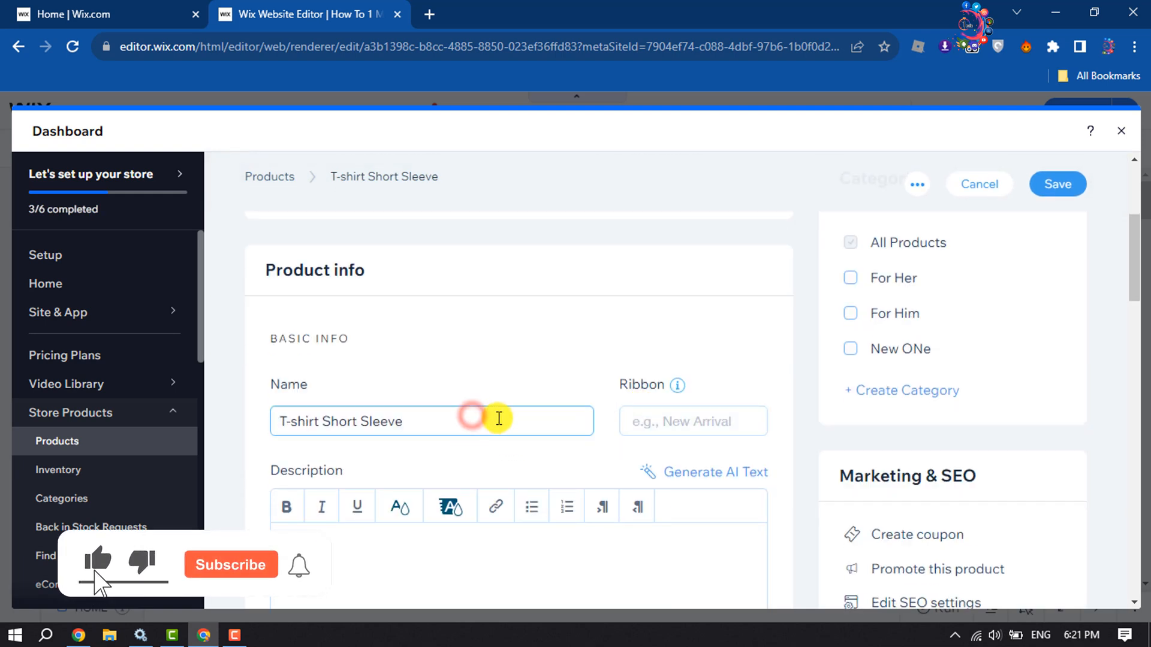
click(659, 415)
mouse_move(676, 383)
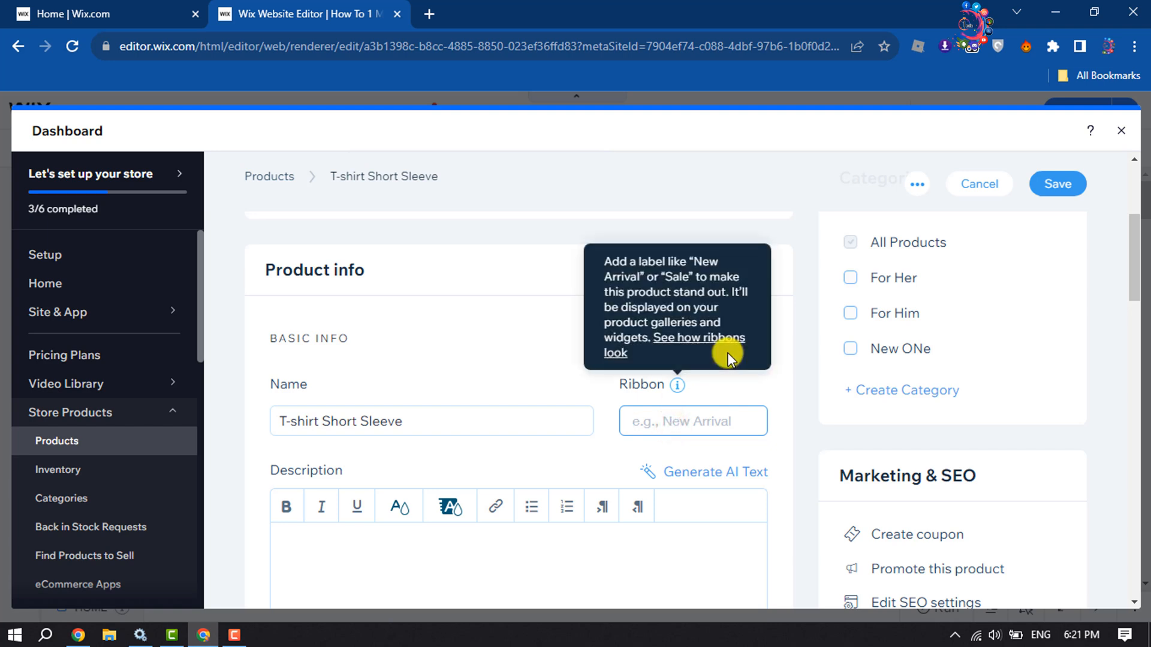
text(New)
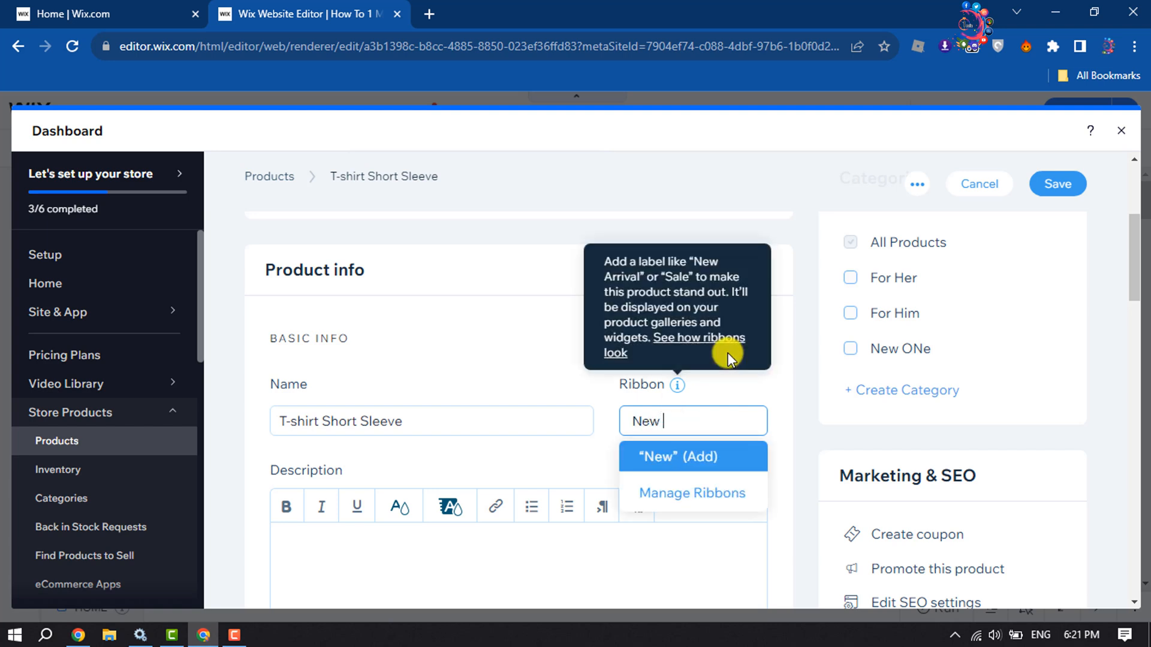
text( Arrival)
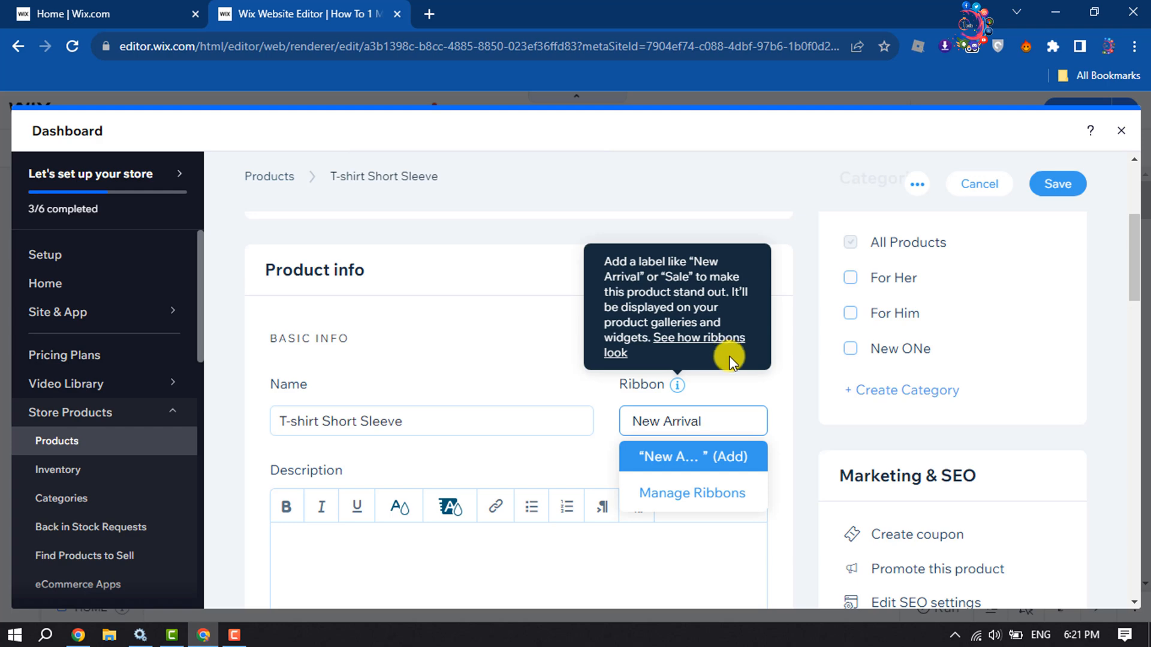
click(718, 464)
scroll(492, 459, down, 3)
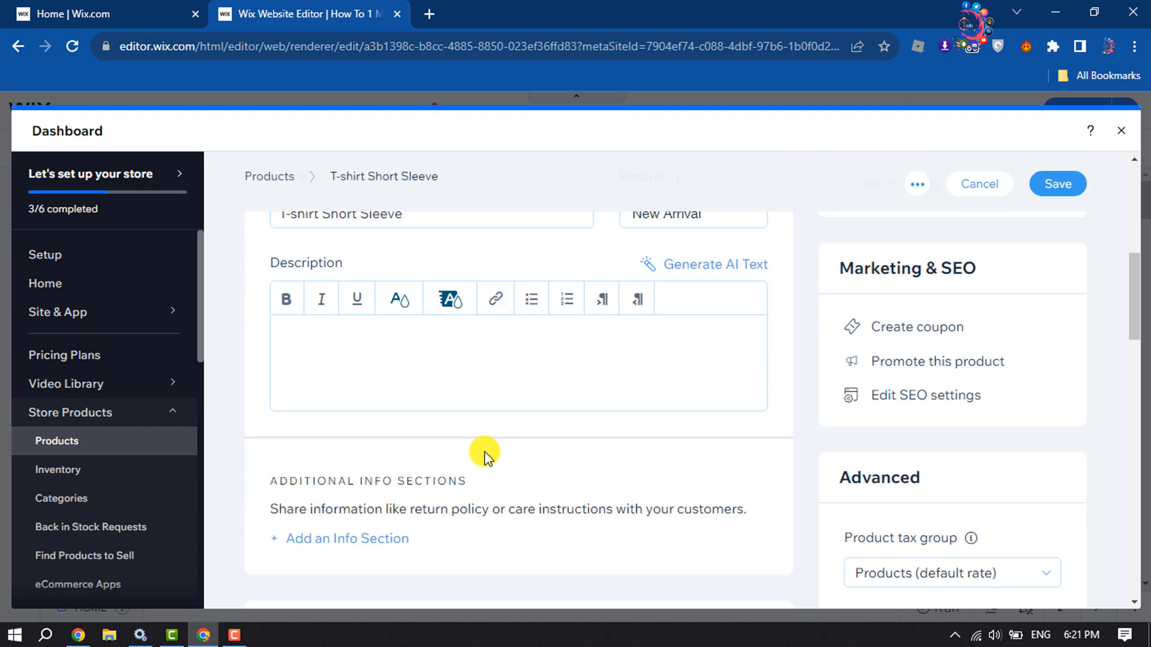
click(391, 360)
scroll(391, 360, up, 1)
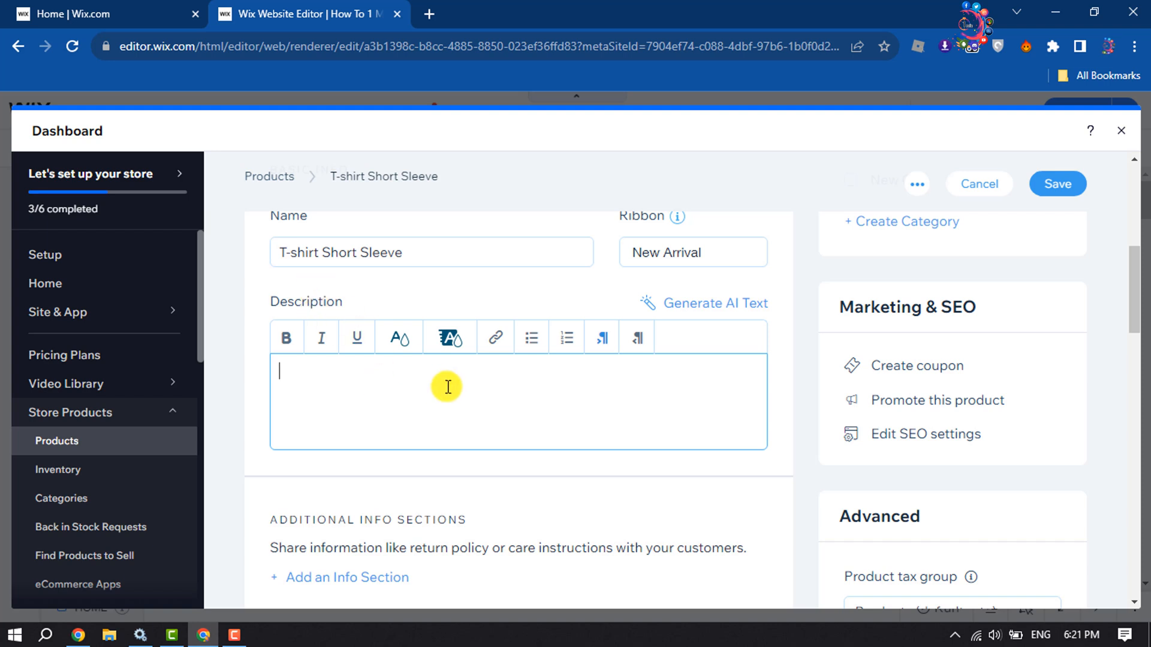
scroll(445, 385, down, 4)
scroll(447, 387, up, 1)
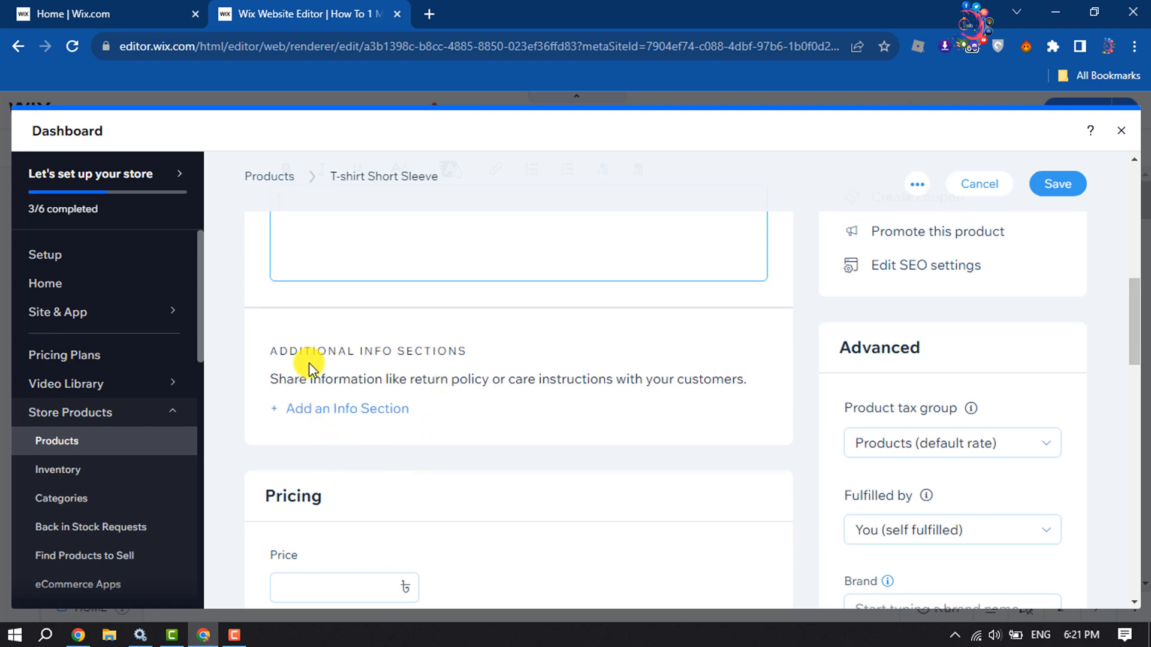
click(308, 408)
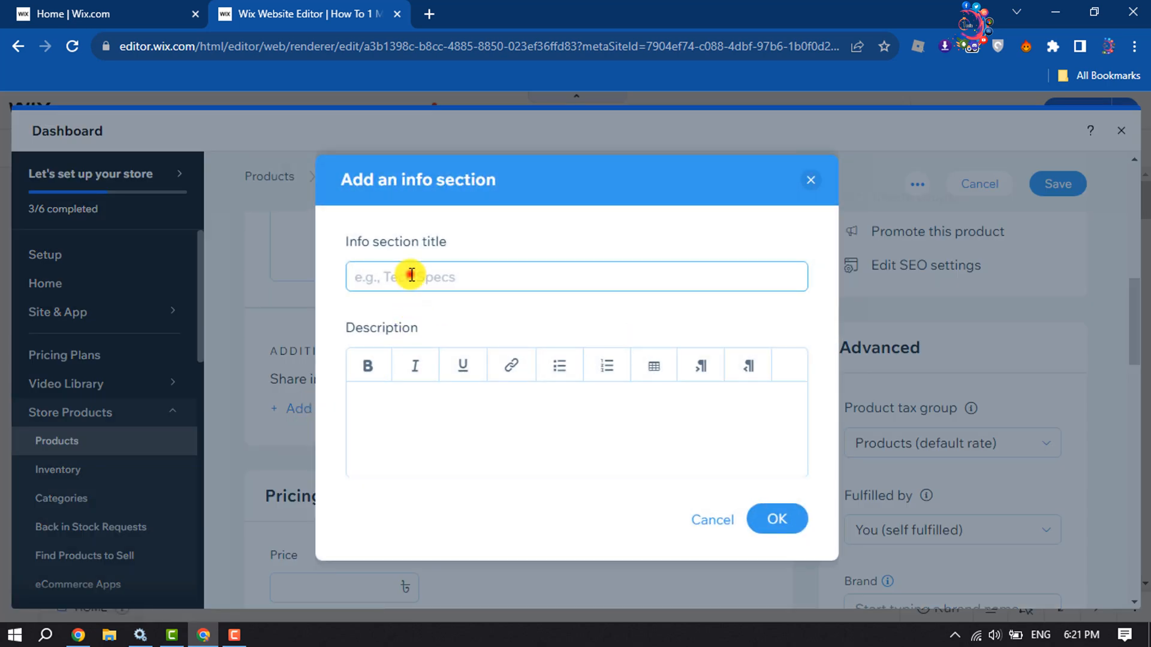
click(410, 277)
click(807, 185)
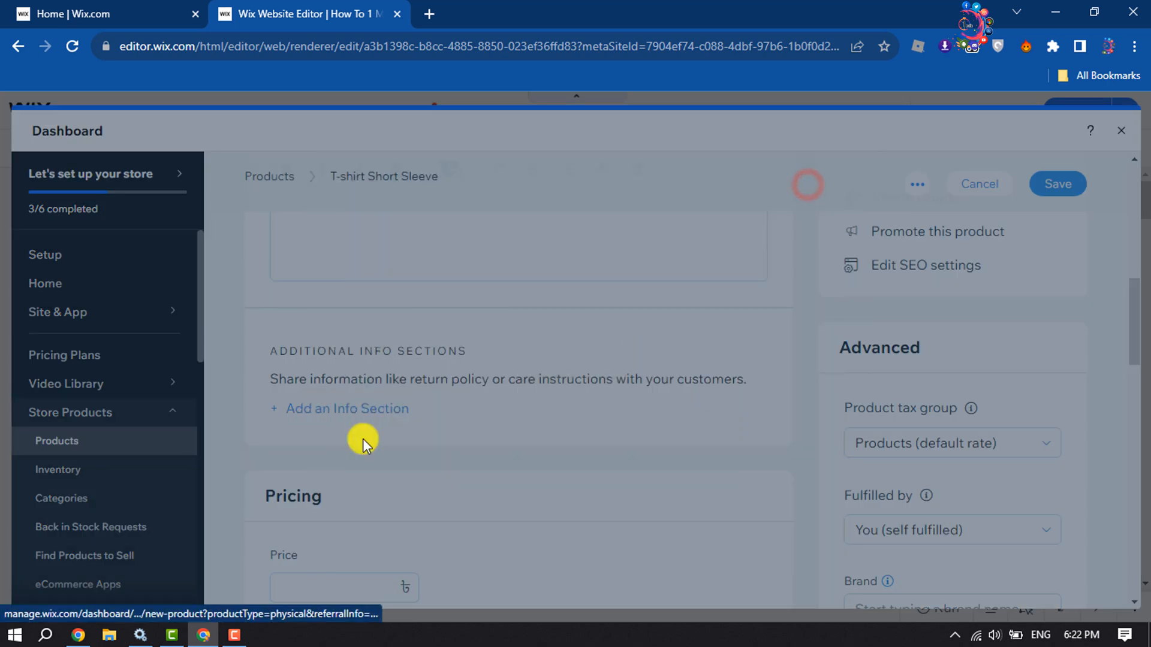
Set the T-shirt's price to 369.
scroll(357, 433, down, 3)
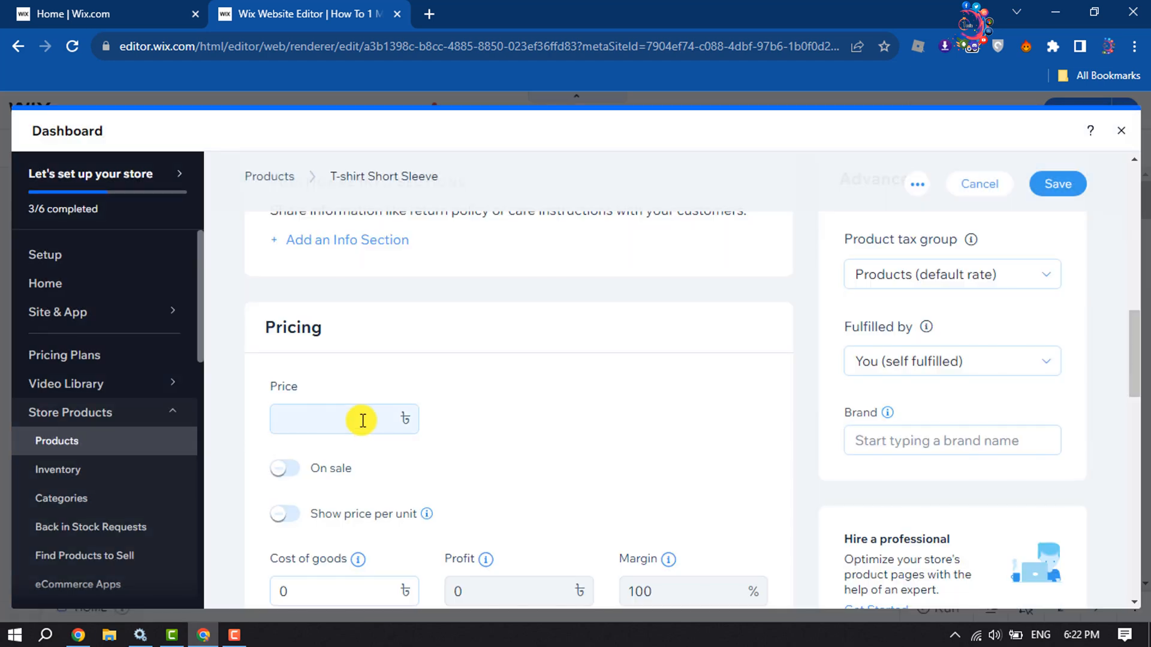
click(362, 420)
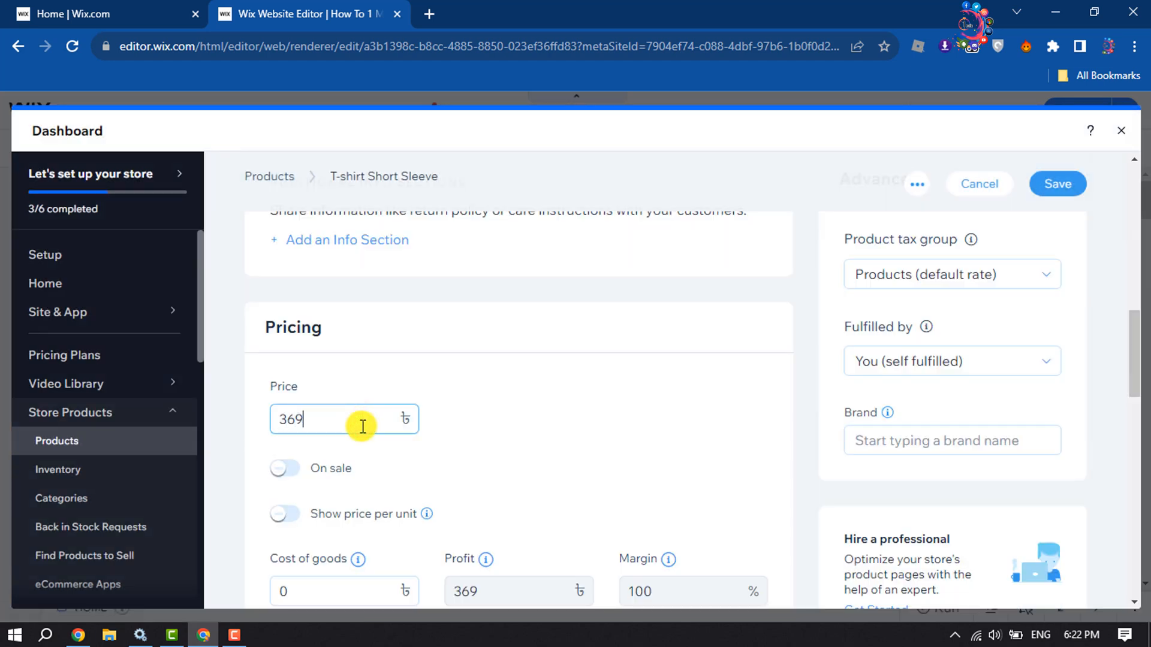
scroll(547, 362, down, 1)
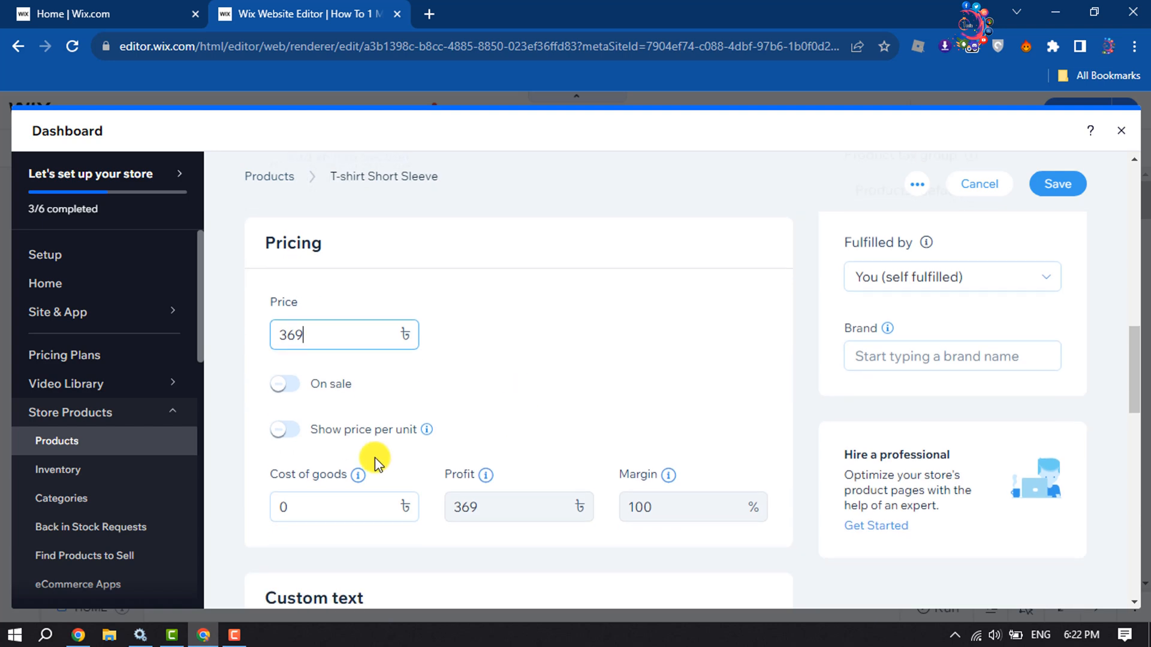
click(285, 389)
click(291, 393)
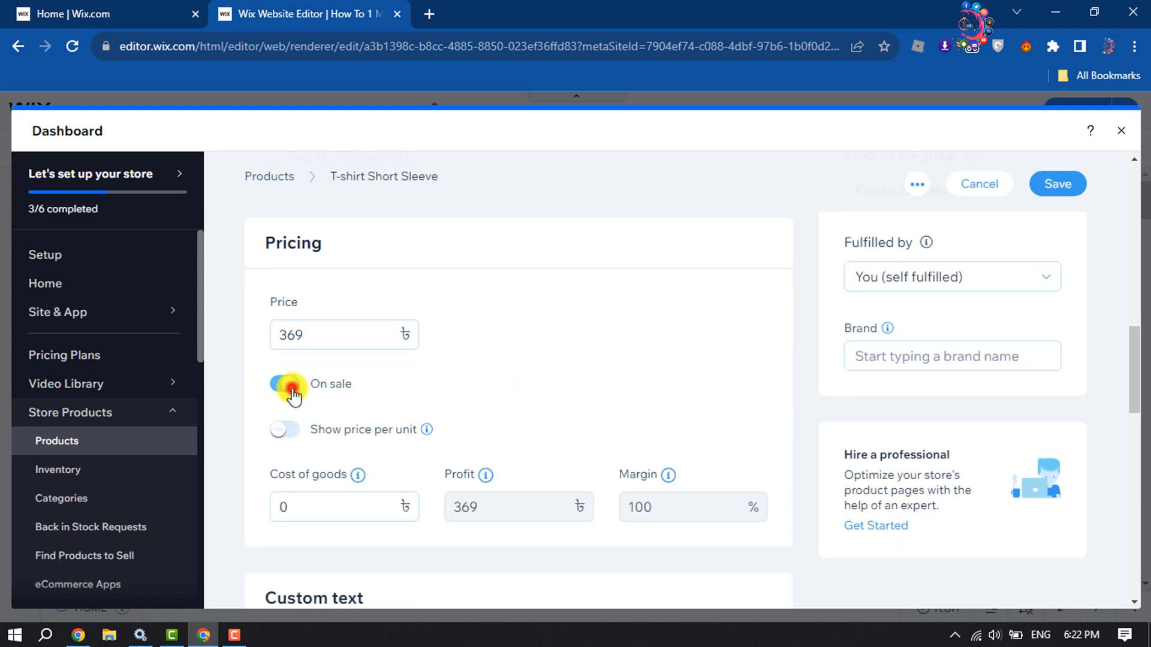
scroll(287, 395, down, 1)
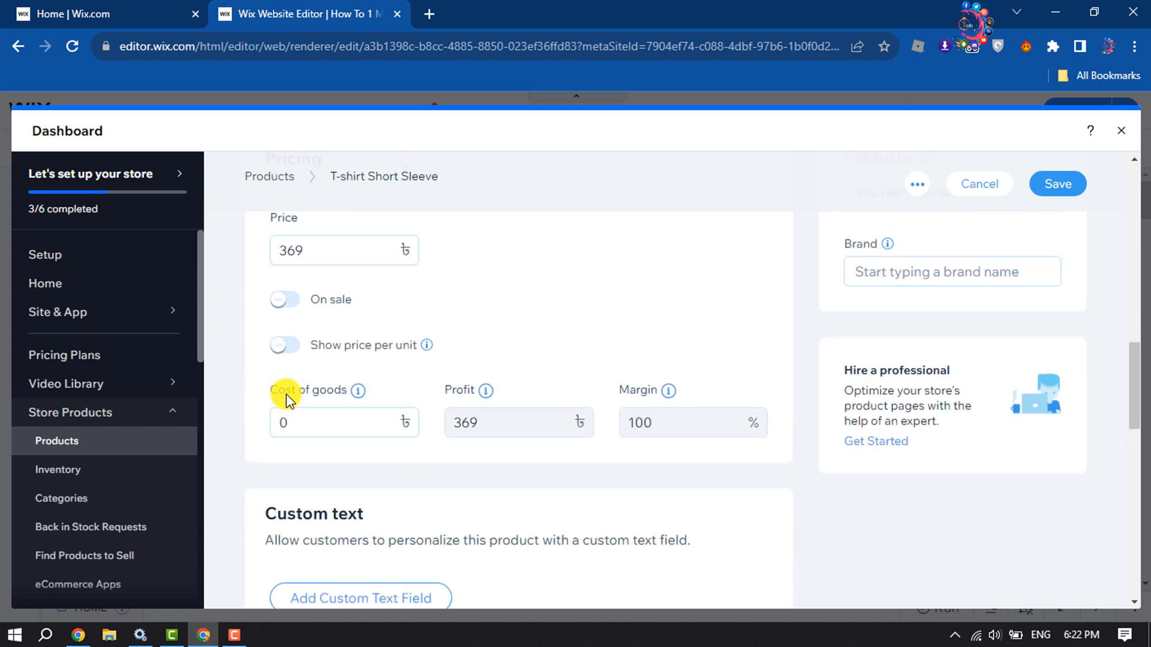
click(342, 429)
Add a custom text field so customers can personalize the product, leaving its title empty.
scroll(596, 416, down, 2)
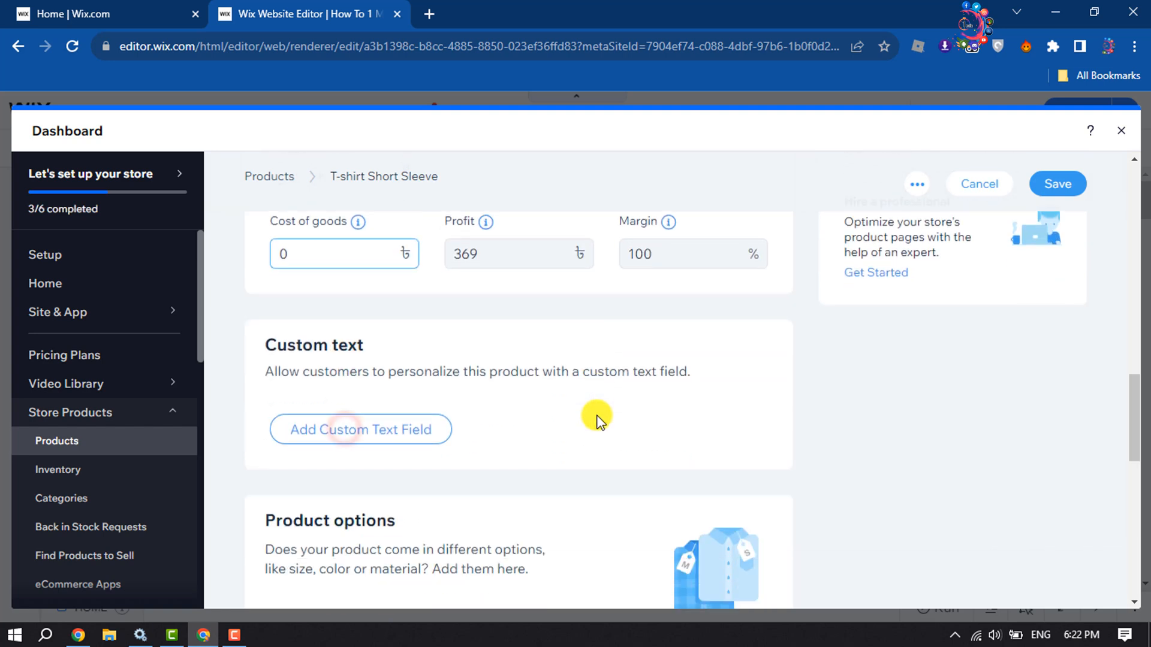
click(379, 442)
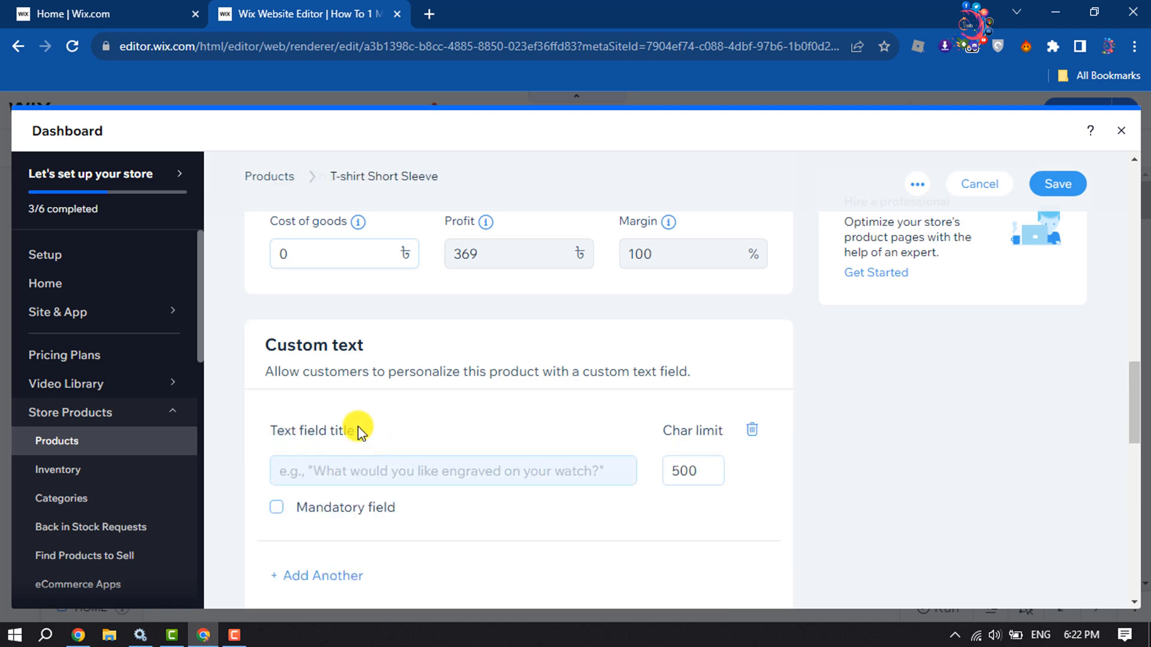
Start a new product option named "Large" and have it shown on the product page as a list.
scroll(358, 426, down, 1)
scroll(356, 391, down, 5)
scroll(362, 403, up, 1)
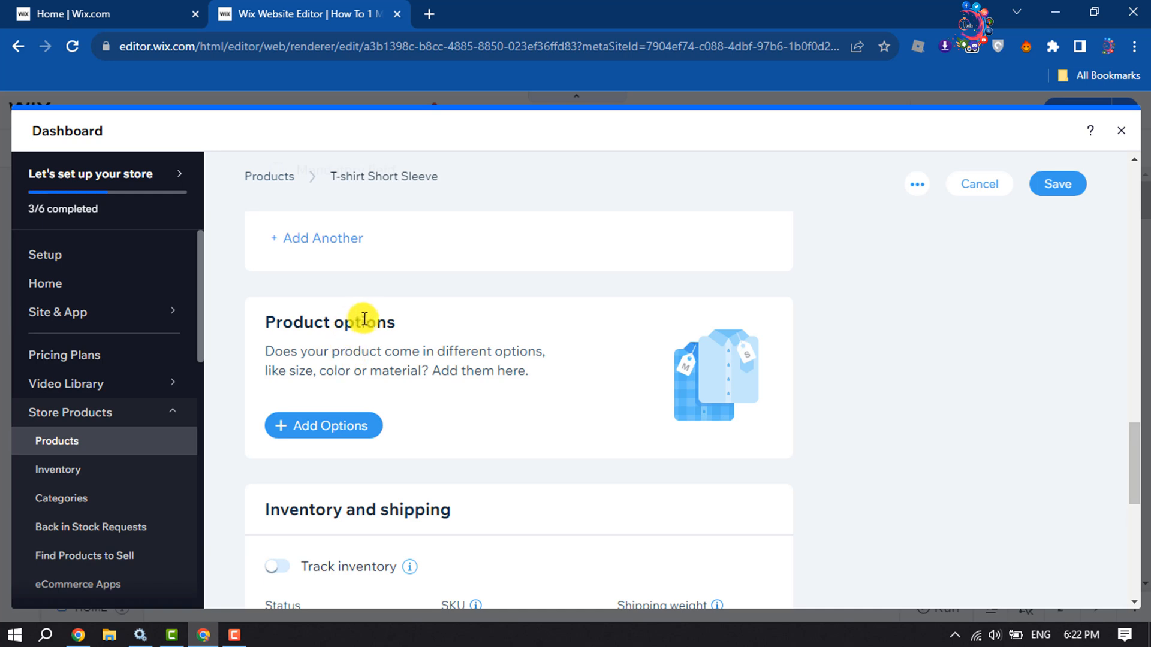
click(333, 439)
click(453, 336)
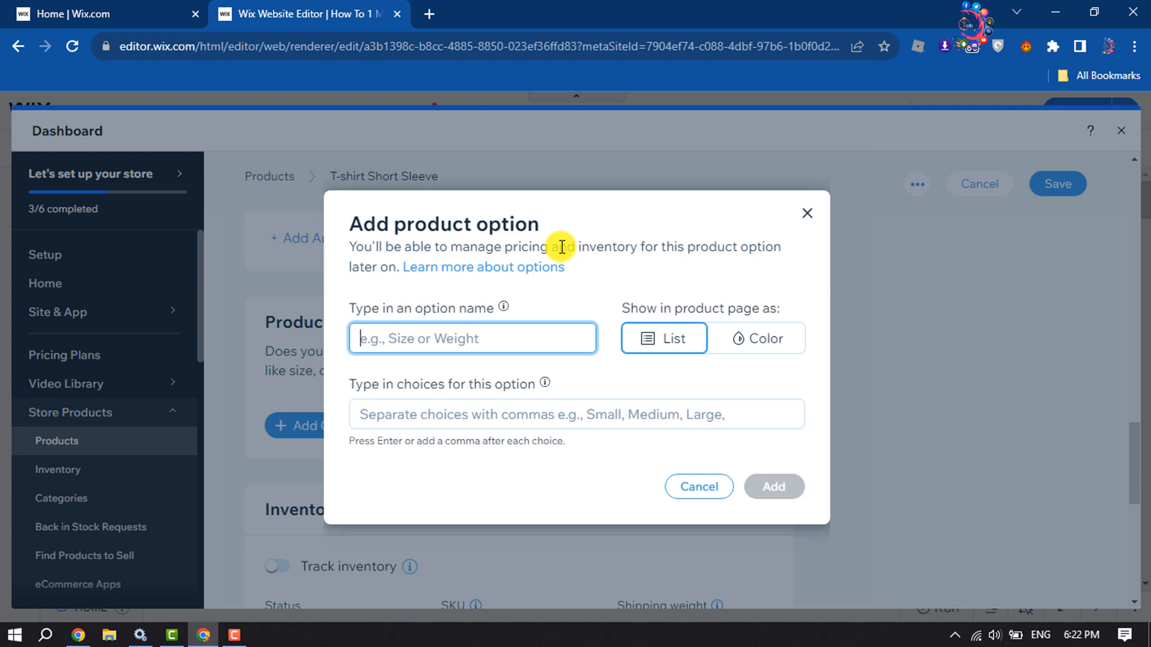
text(Large)
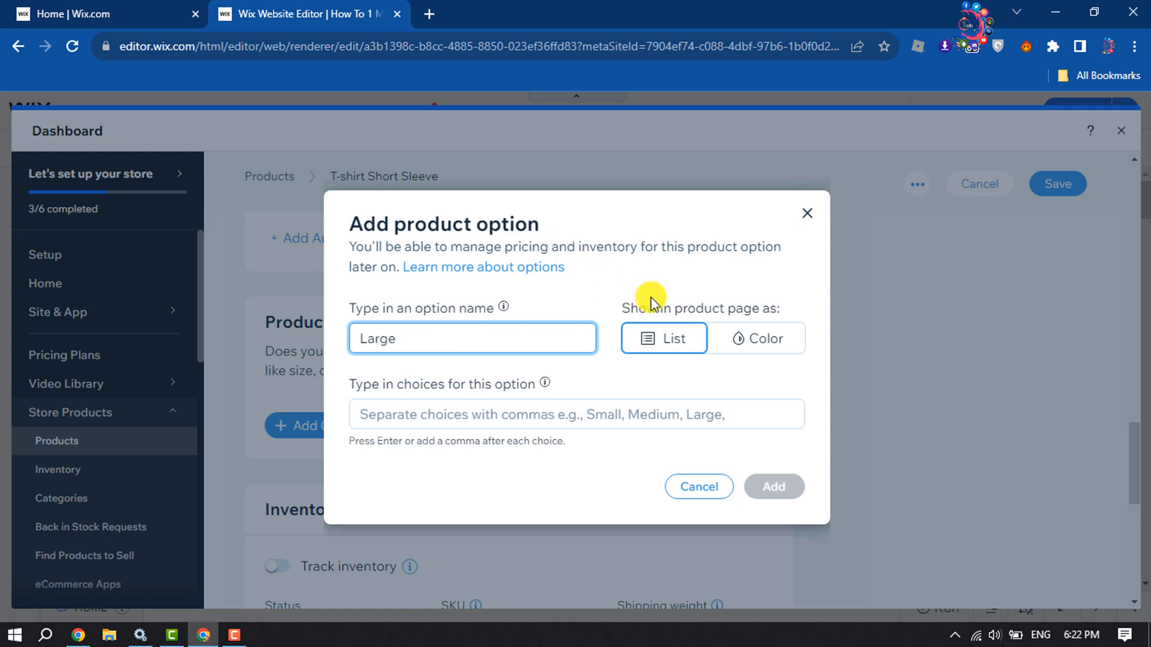
click(757, 351)
click(700, 341)
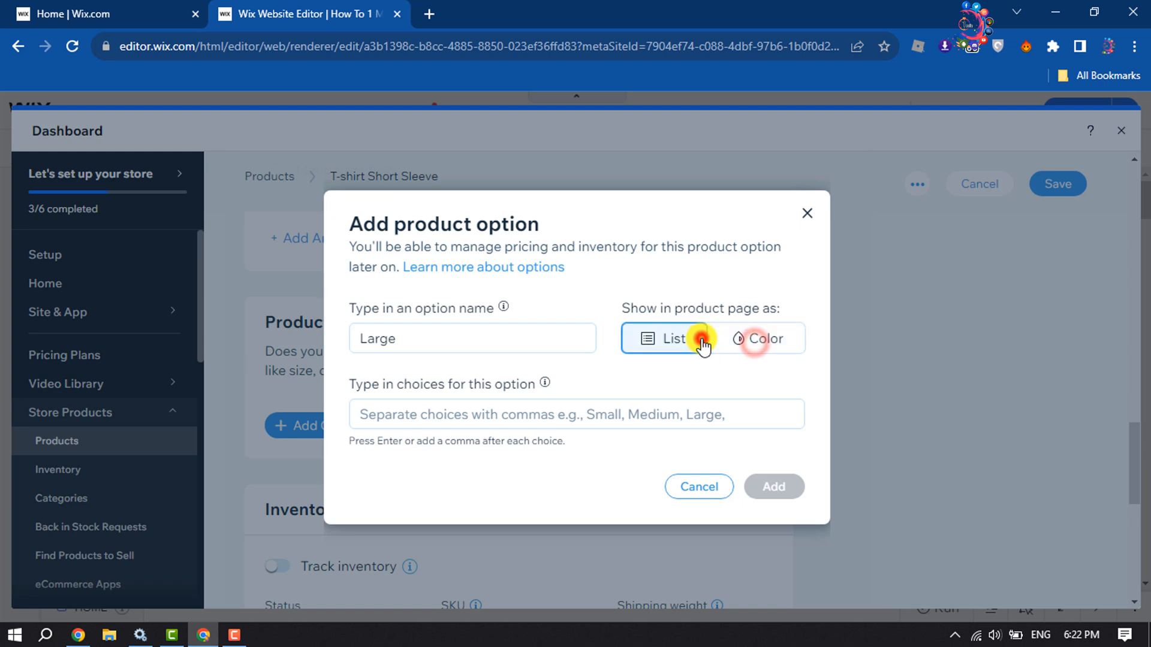
Enter the choices Large and Red for the product option and add the option to the product.
click(484, 421)
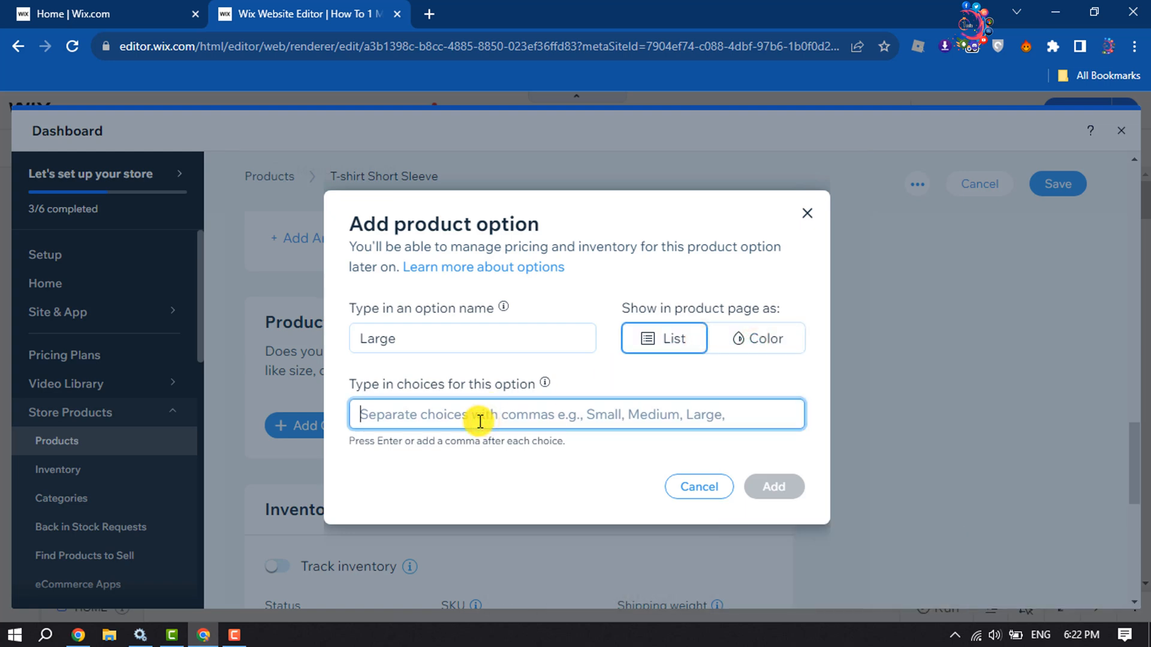
text(Larg)
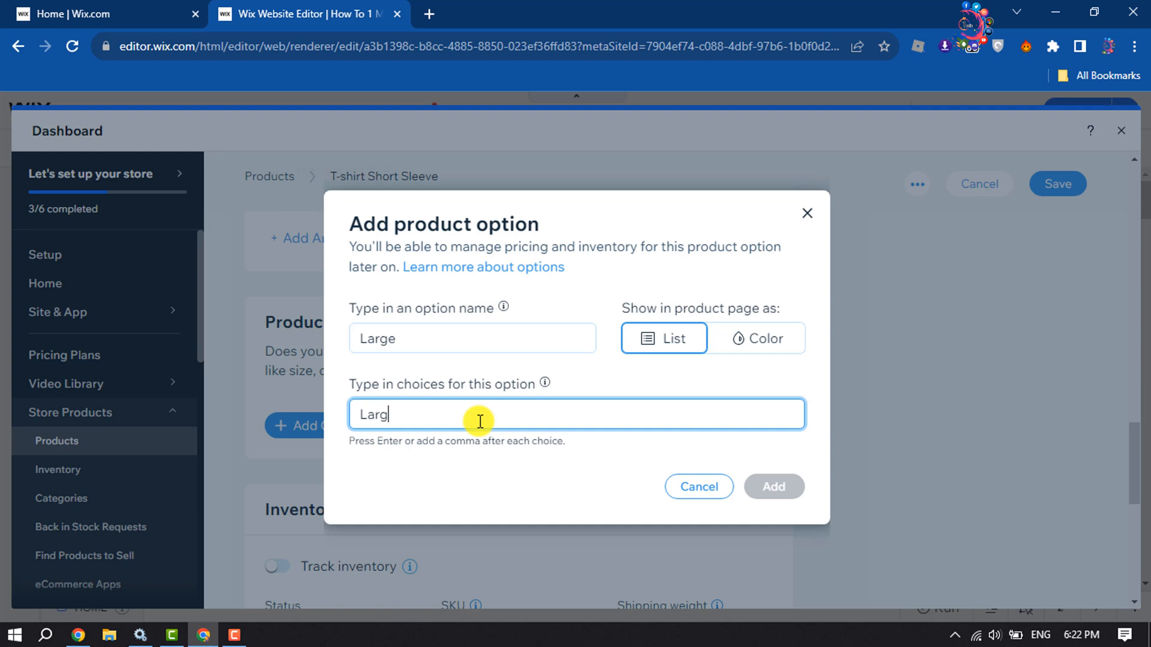
text(e)
key(Return)
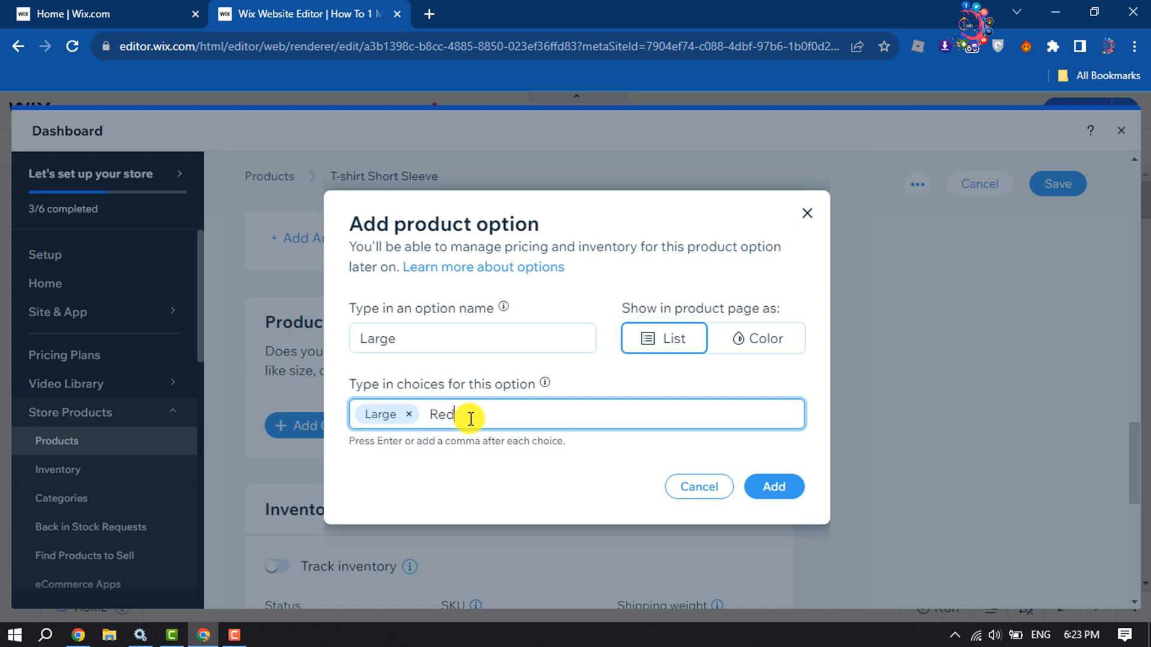
text(Red)
key(Return)
click(767, 492)
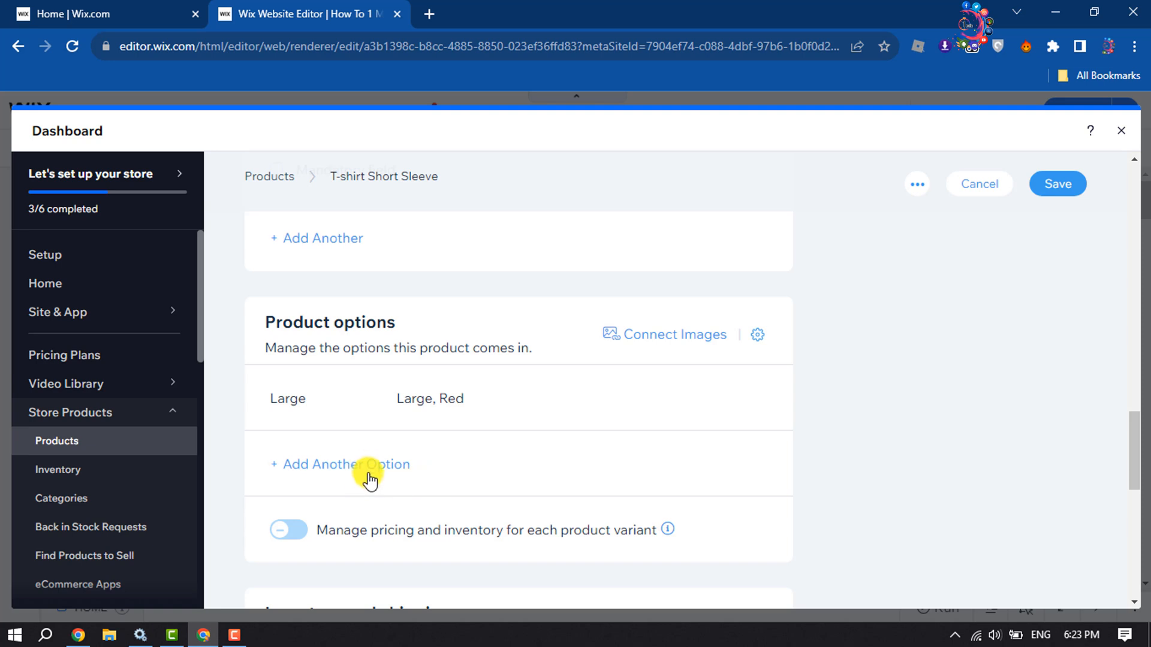
Turn on inventory tracking for the product and set its inventory to 50.
scroll(381, 482, down, 4)
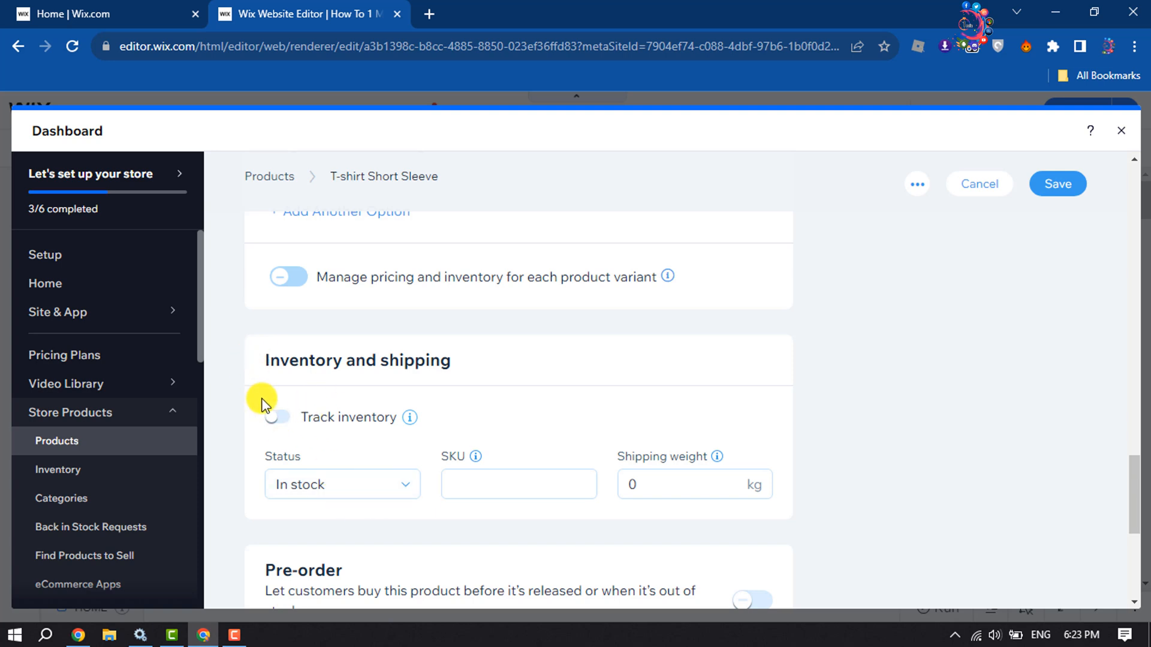
click(274, 420)
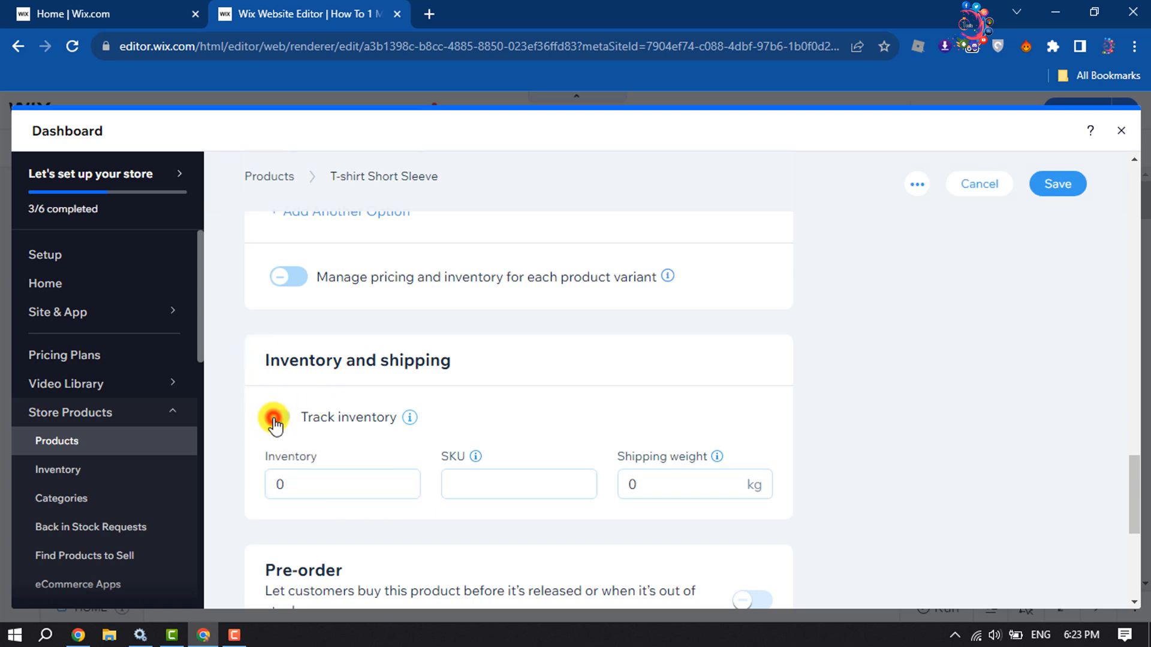
click(329, 483)
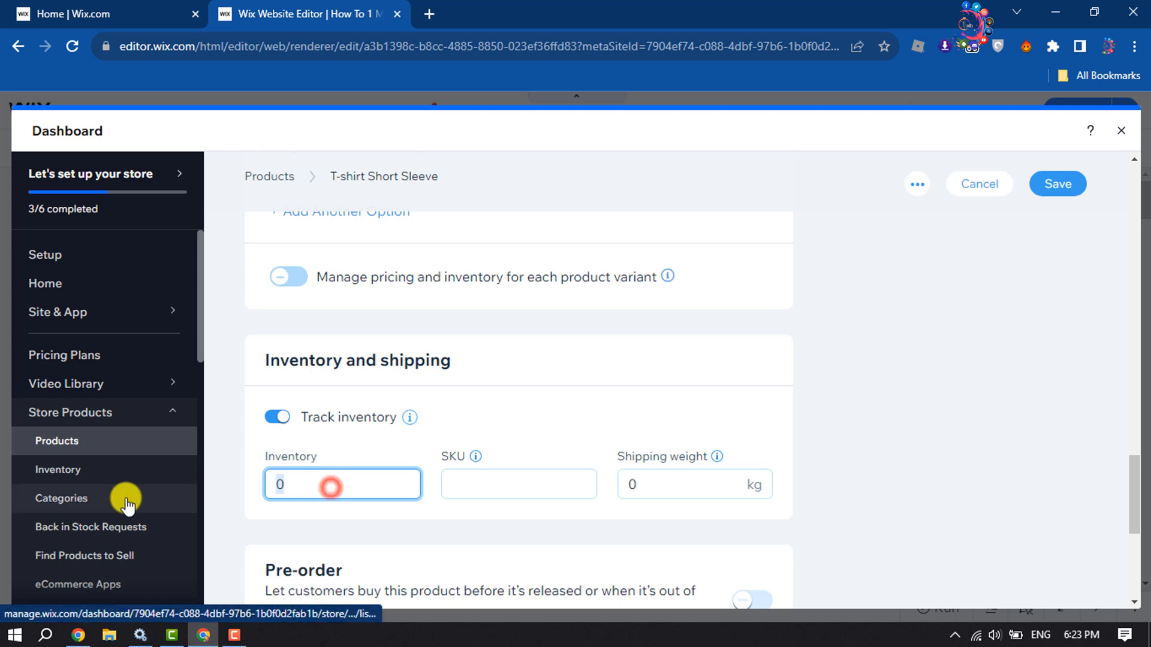
text(50)
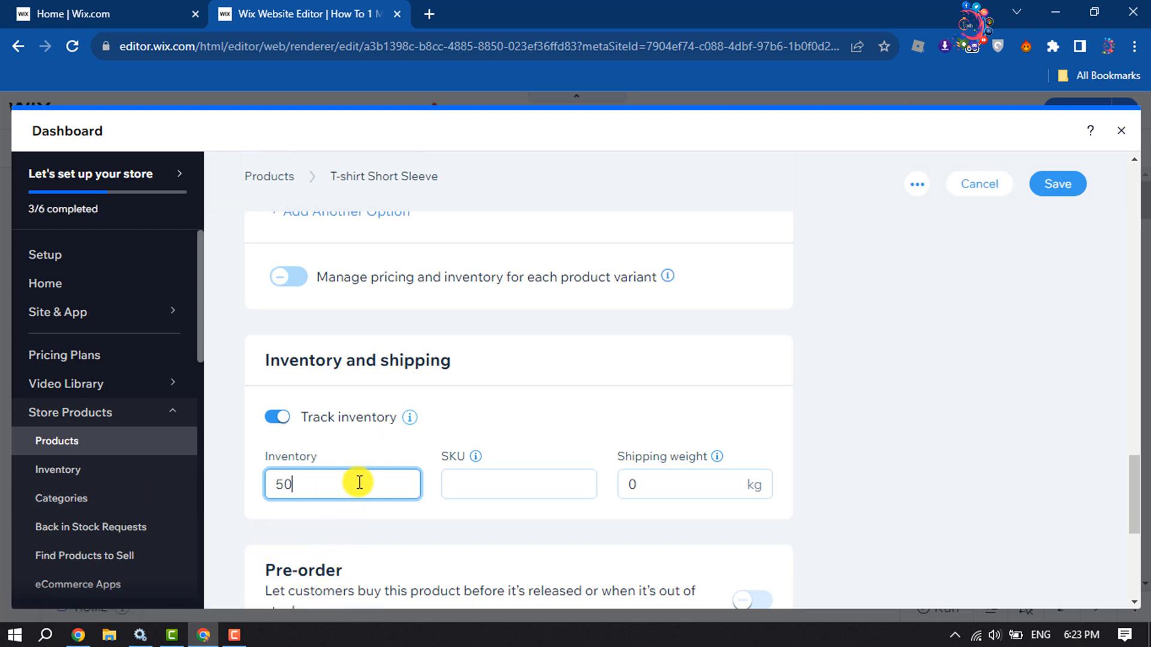
double_click(289, 485)
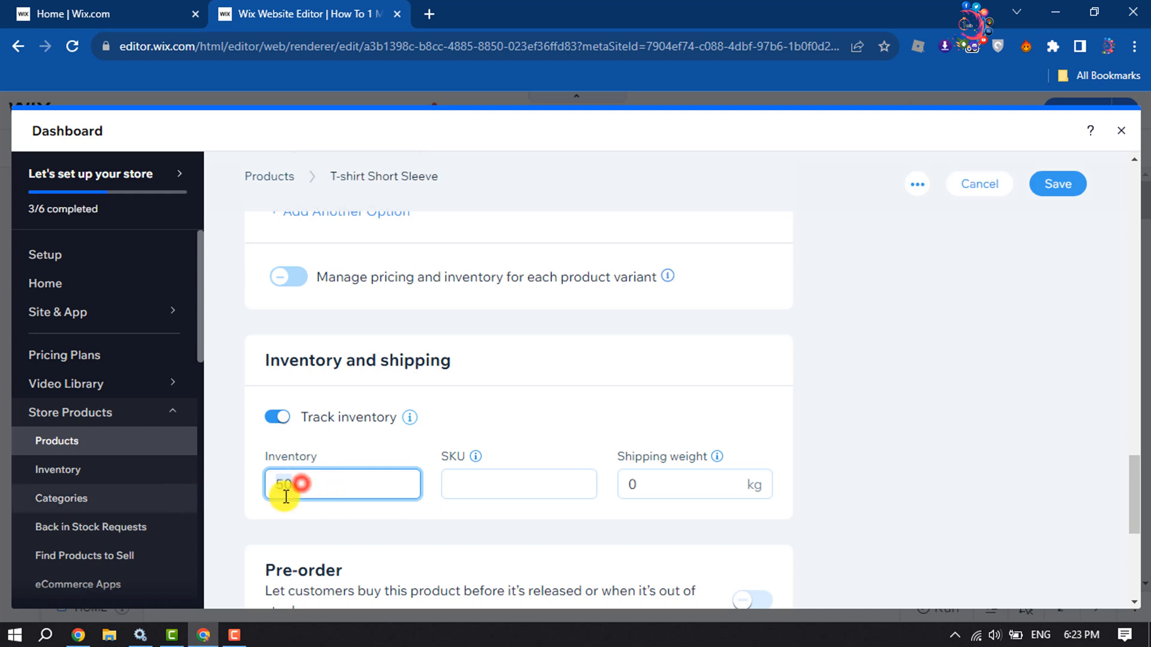
click(337, 485)
Set the product's shipping weight to 1 kg, leaving the SKU empty.
click(503, 474)
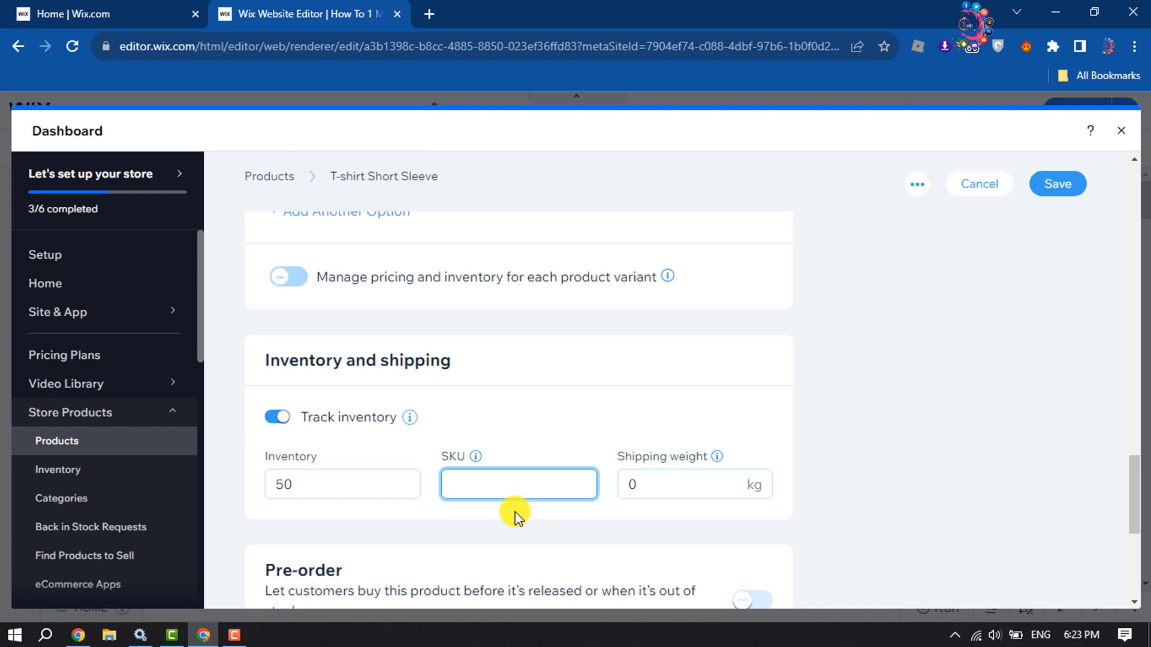
click(674, 489)
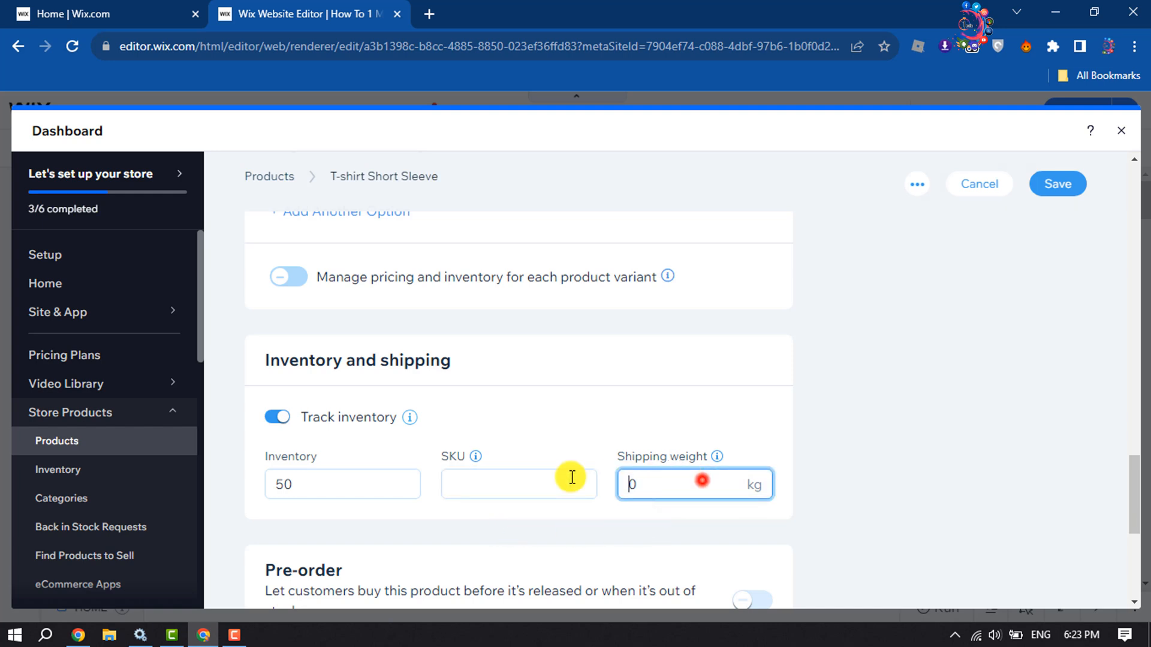
text(1)
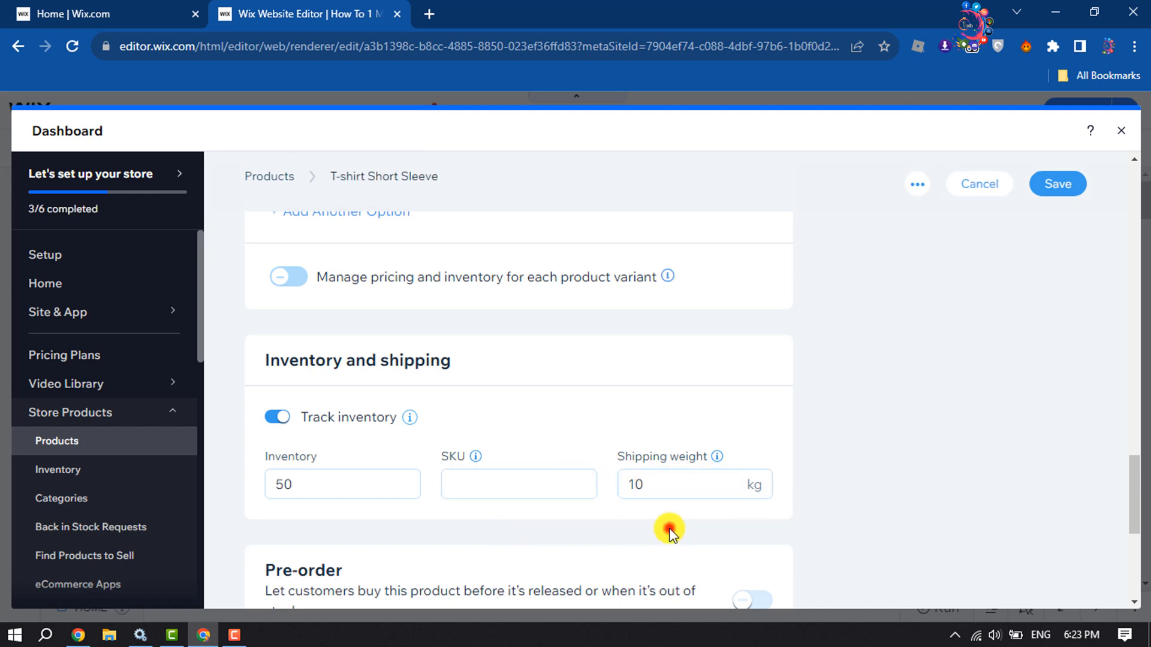
double_click(666, 481)
text(5)
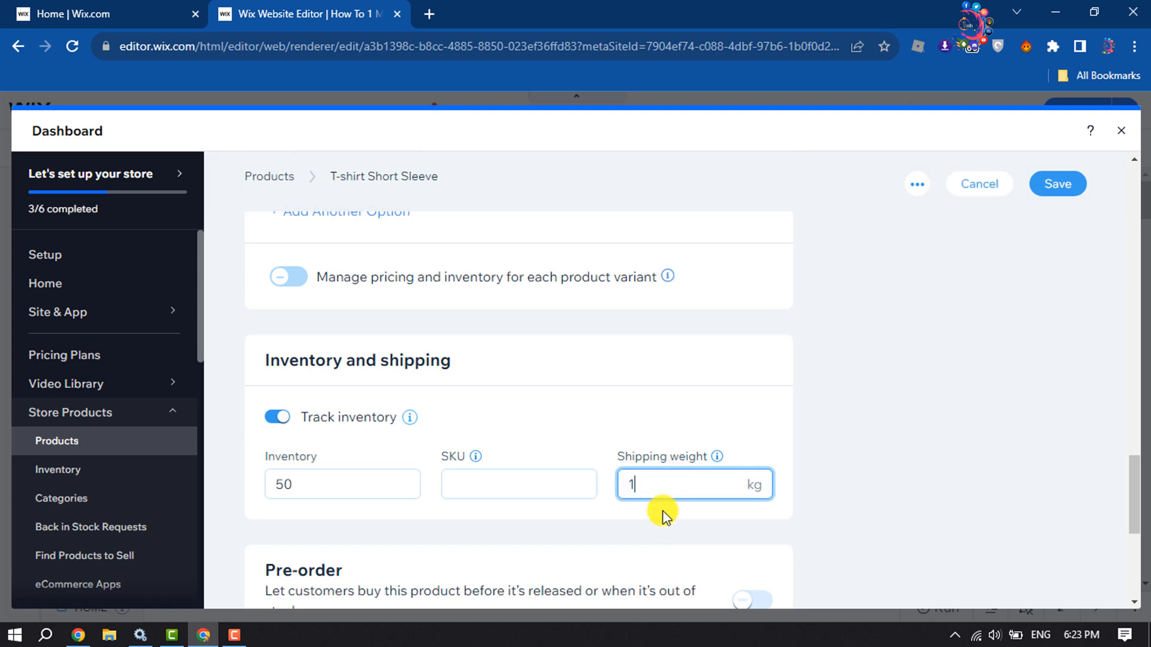
click(663, 525)
scroll(662, 524, down, 5)
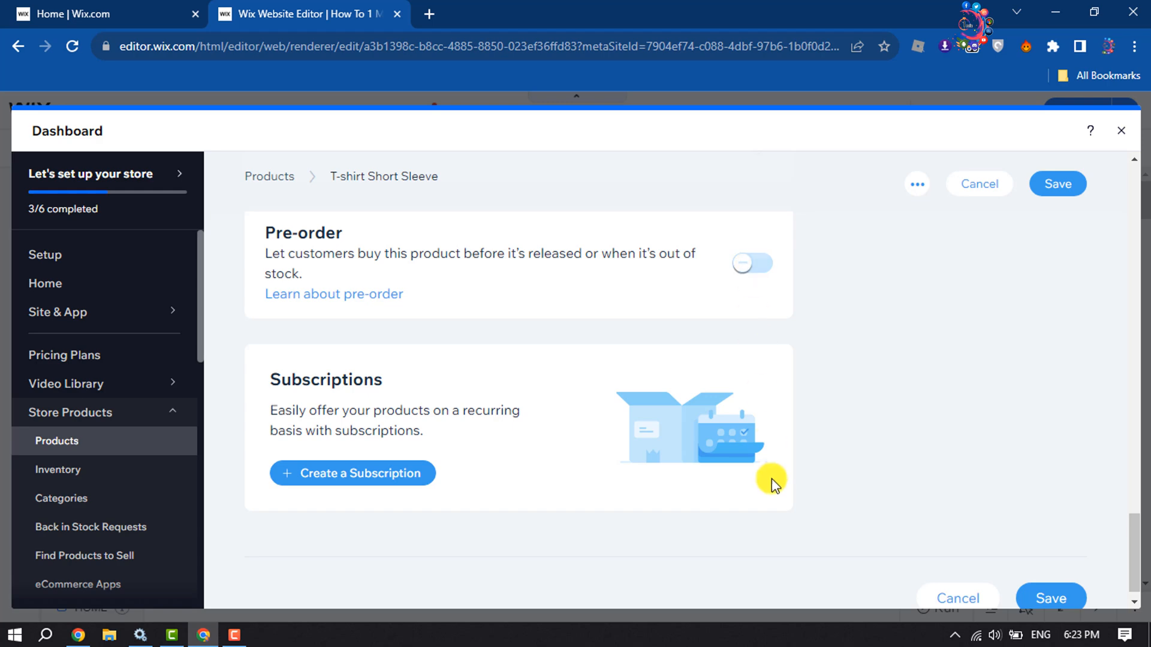
scroll(773, 480, up, 15)
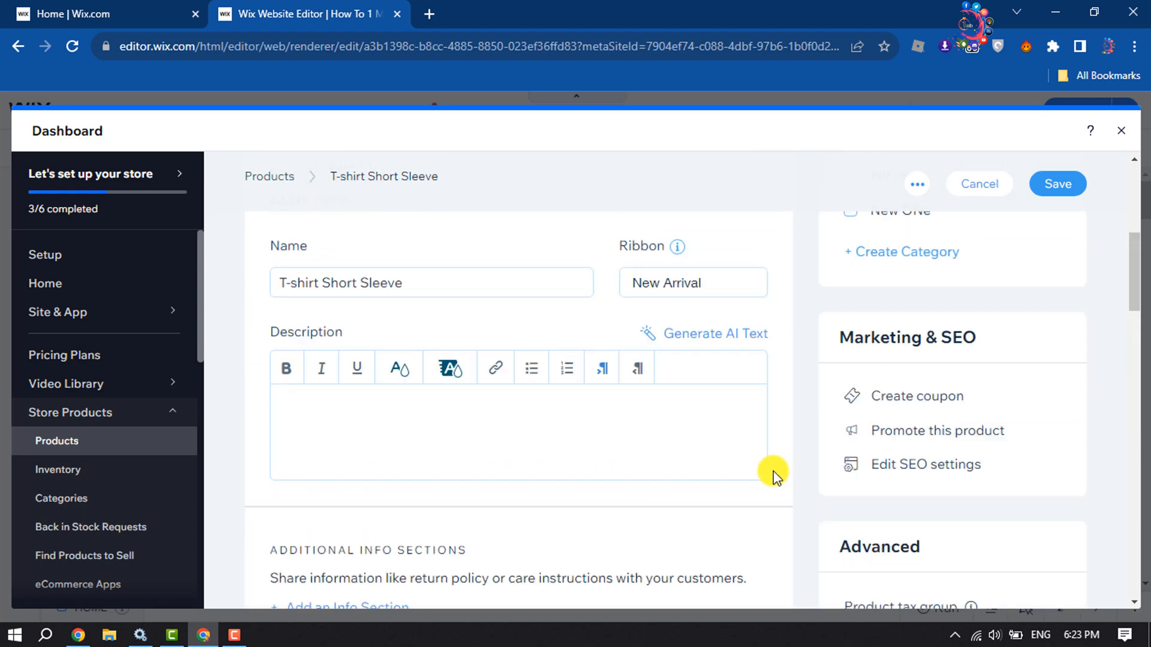
scroll(773, 473, up, 7)
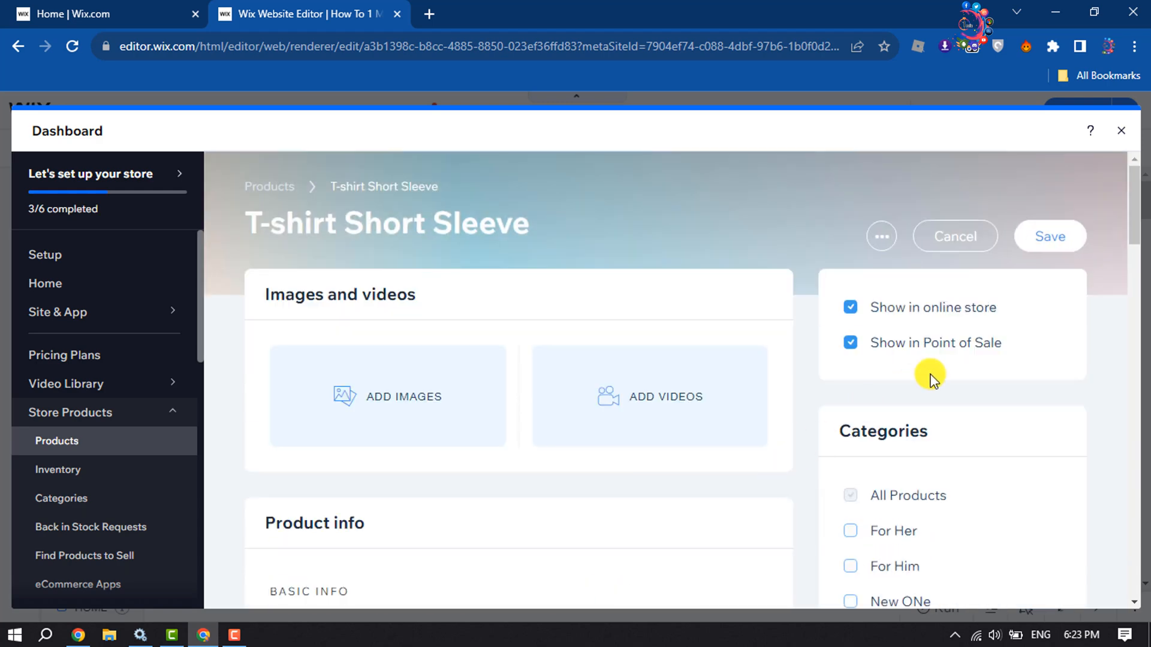
click(852, 308)
click(851, 305)
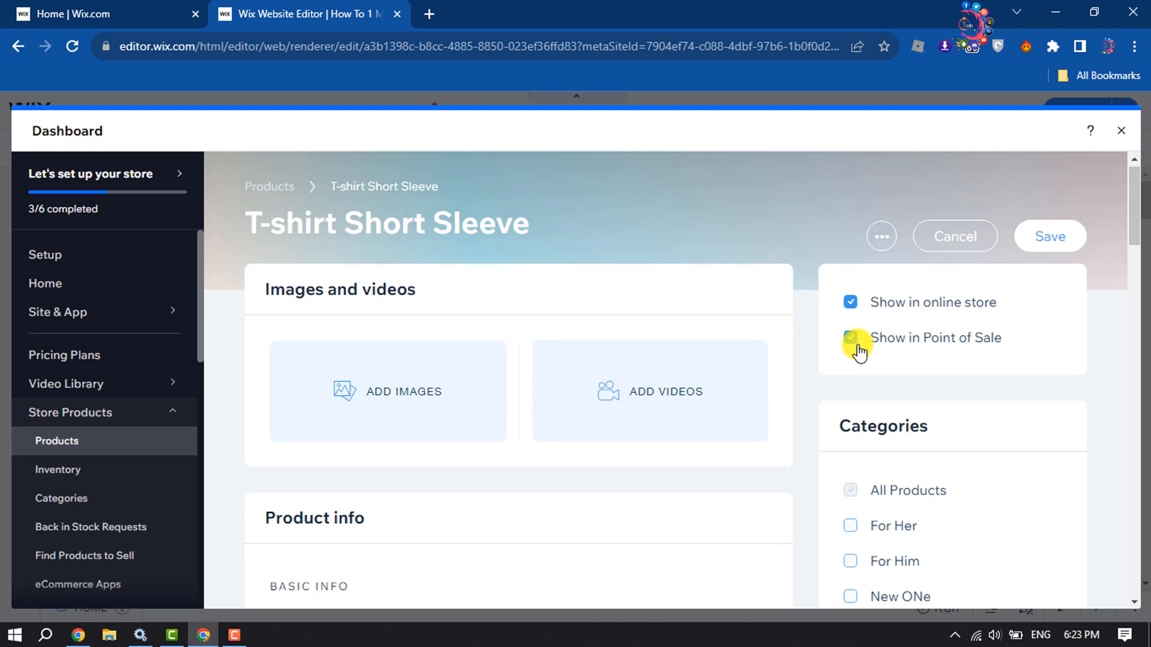
Create a new category named "Clothing" and assign the T-shirt product to it.
scroll(857, 358, down, 3)
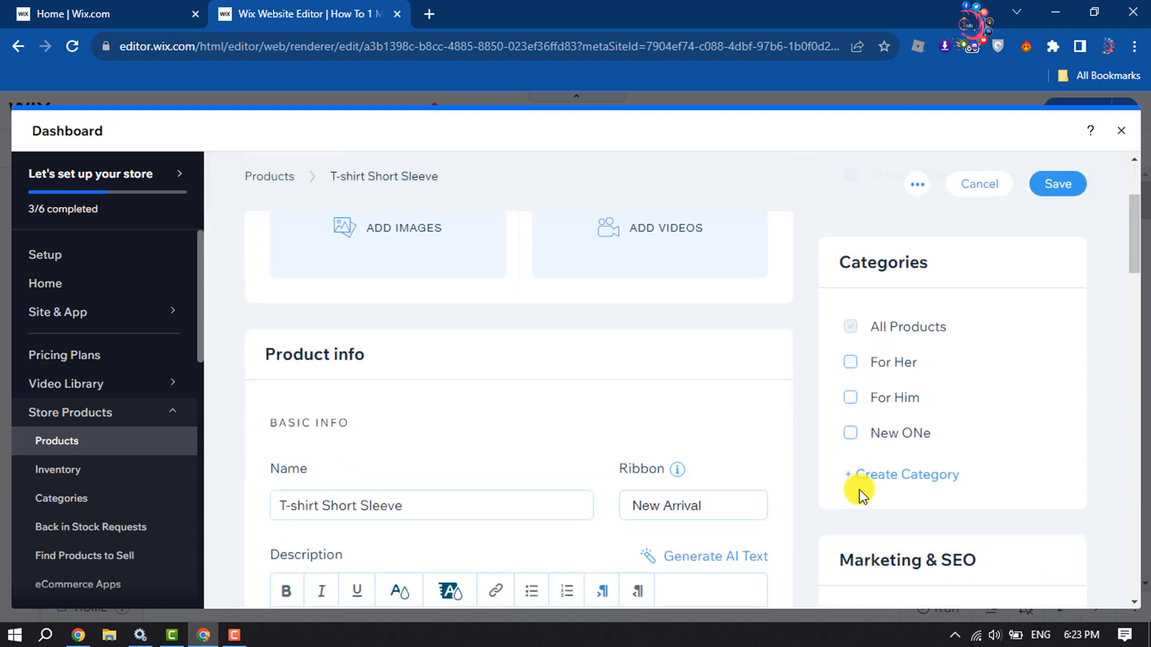
click(899, 483)
click(895, 474)
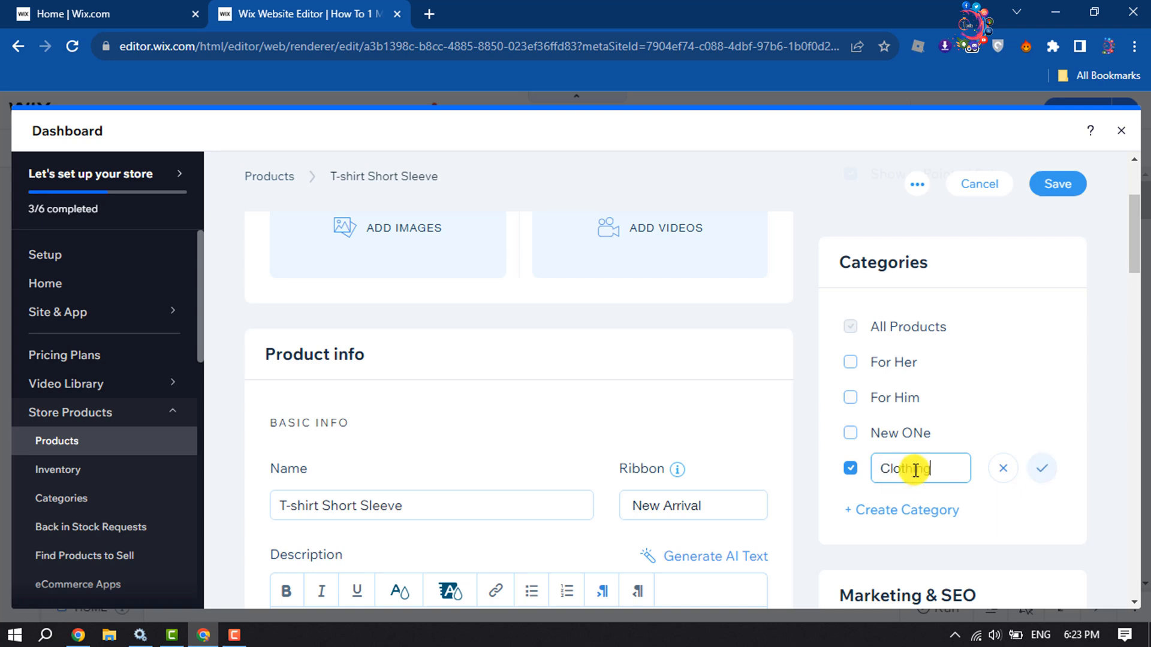
text(Clothing)
click(1046, 469)
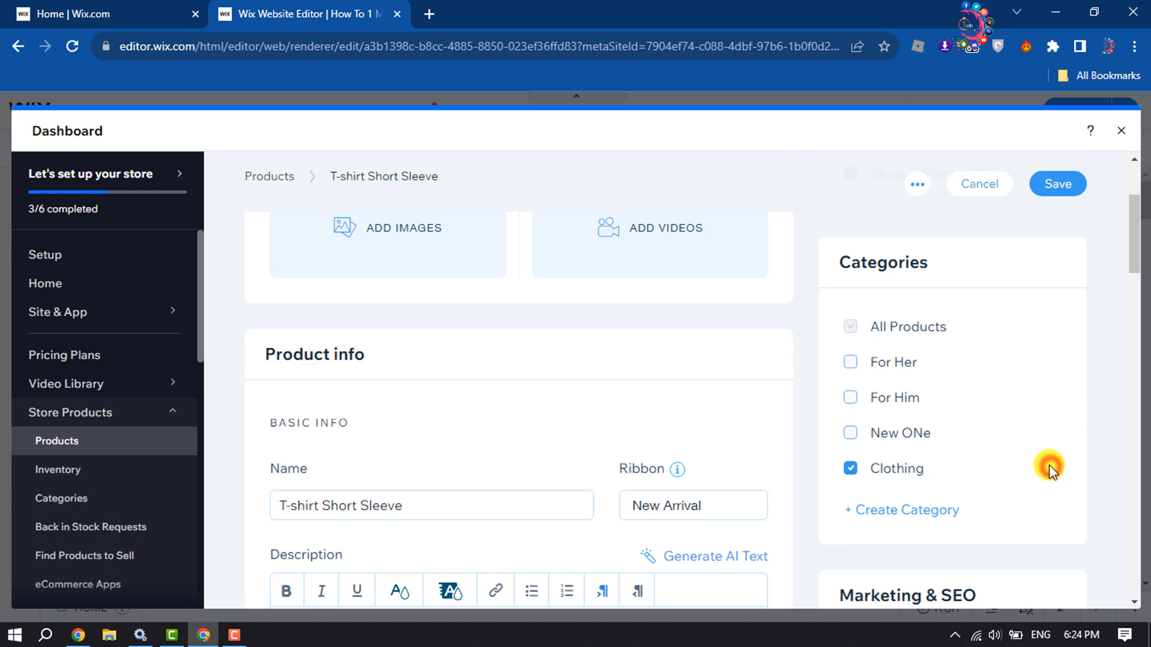
Check the product's Marketing & SEO and Advanced settings without changing them, and try to save the T-shirt Short Sleeve product.
scroll(1049, 467, down, 3)
scroll(1049, 465, down, 2)
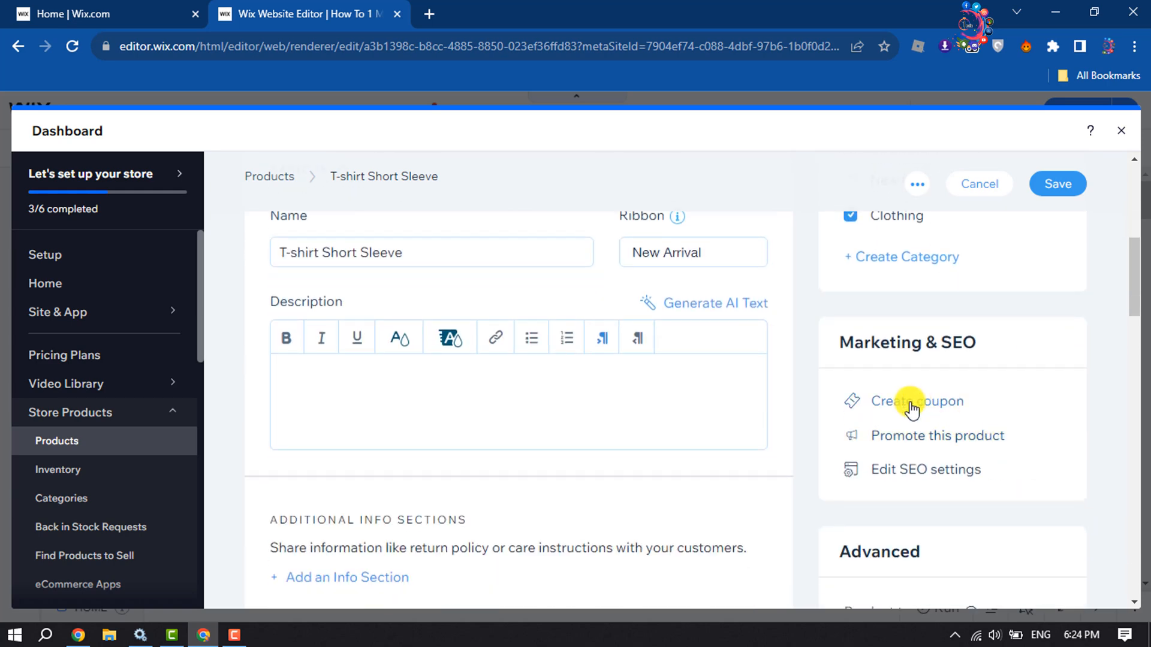
scroll(917, 398, down, 4)
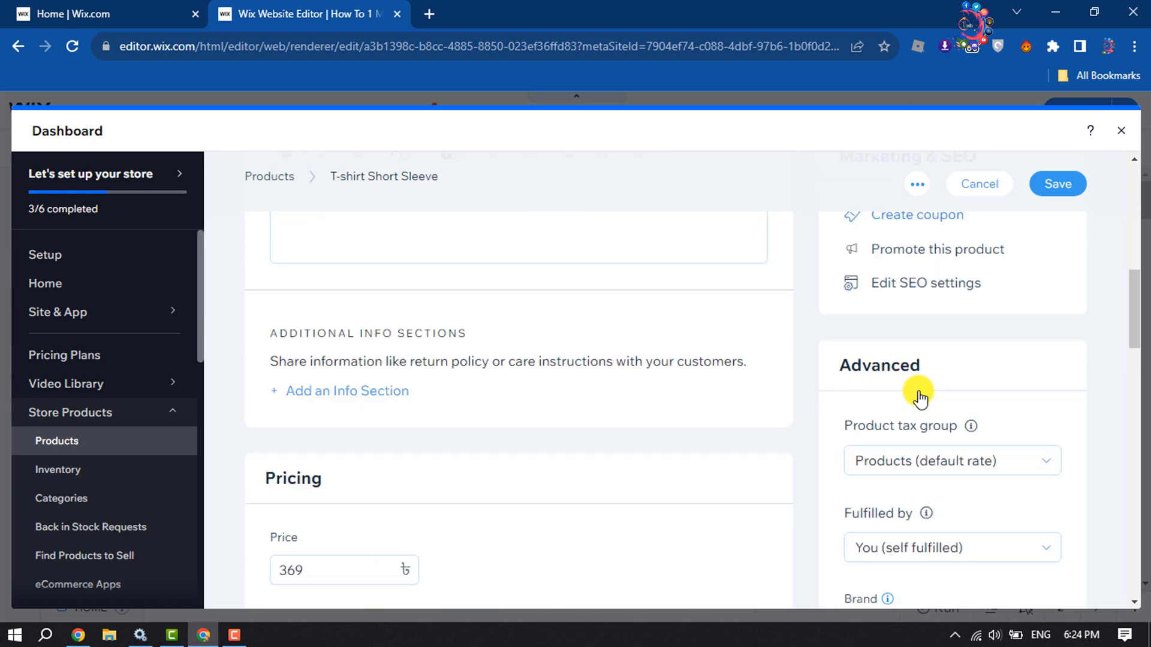
scroll(917, 437, down, 5)
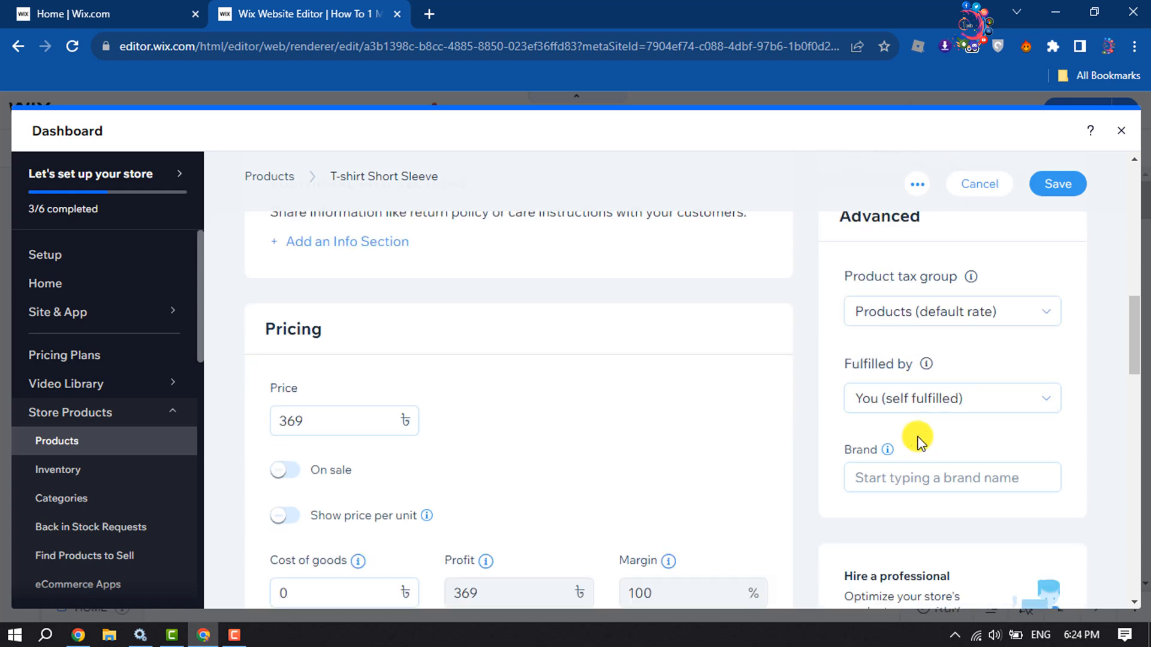
scroll(935, 384, up, 5)
scroll(954, 330, up, 6)
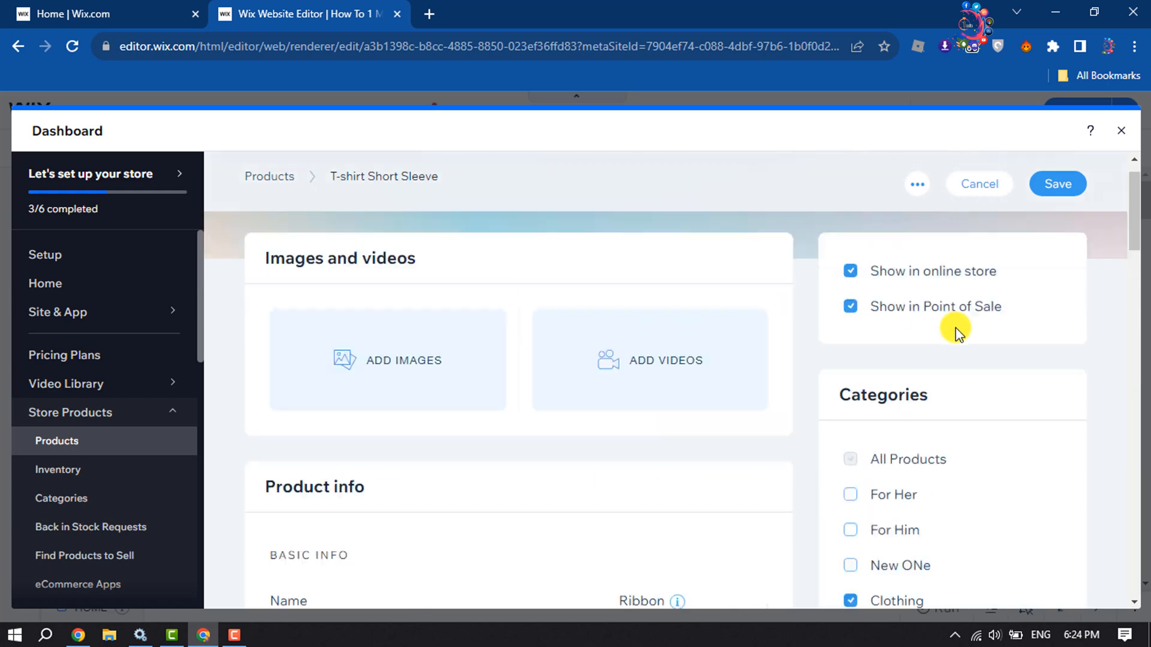
click(1047, 239)
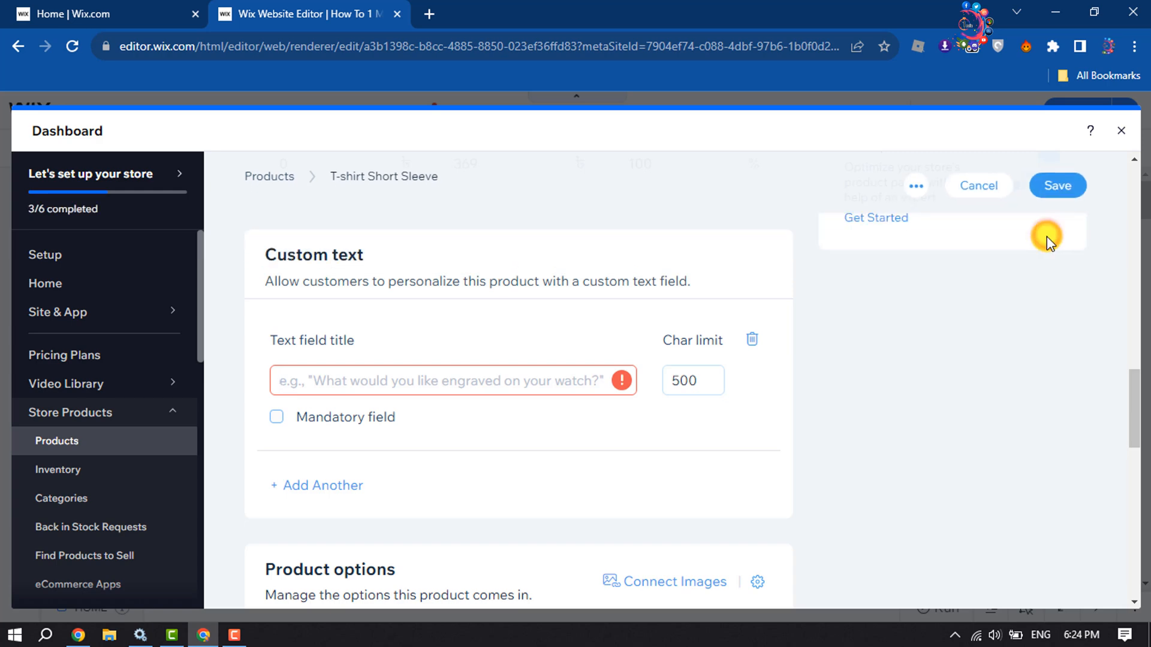
scroll(788, 421, up, 10)
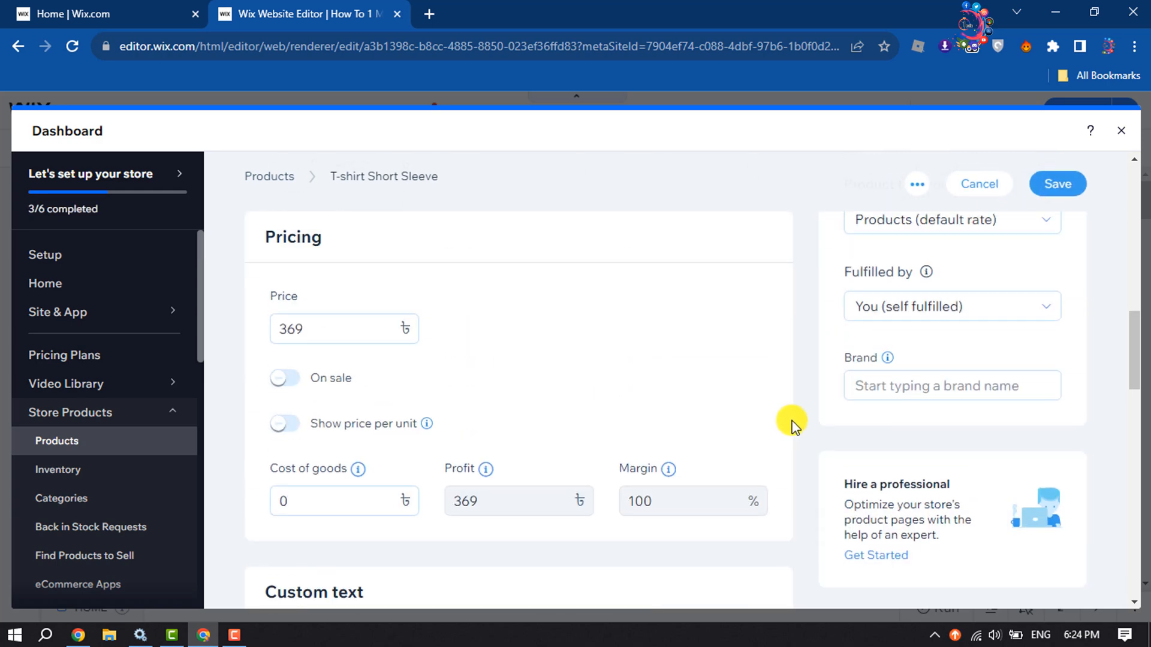
scroll(792, 427, up, 5)
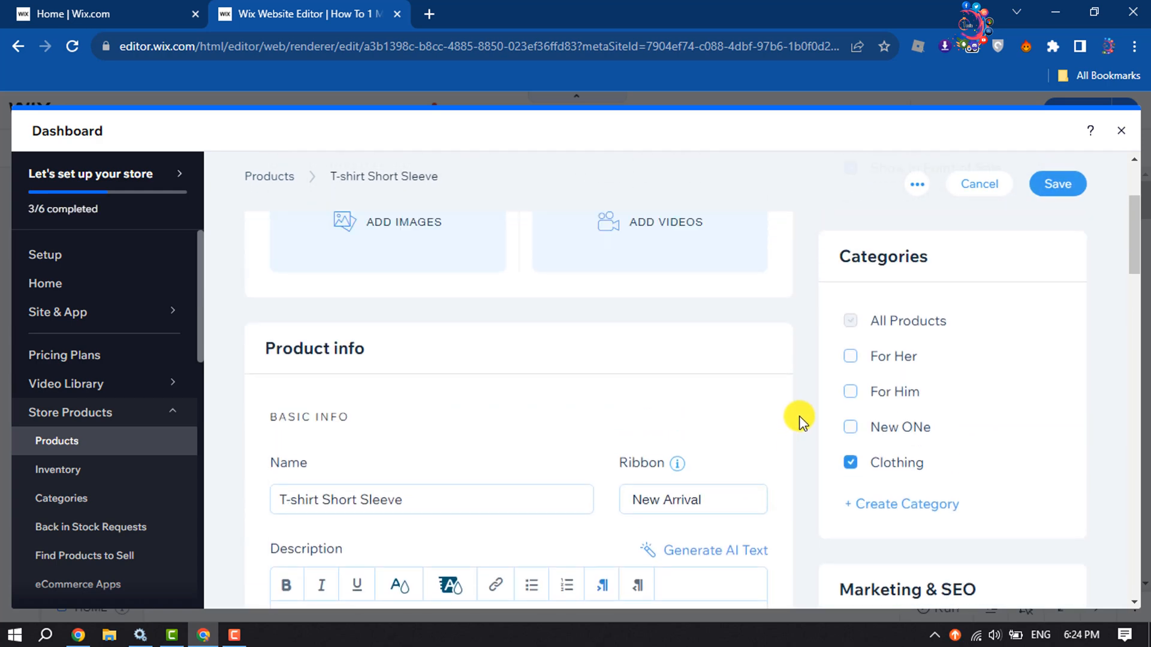